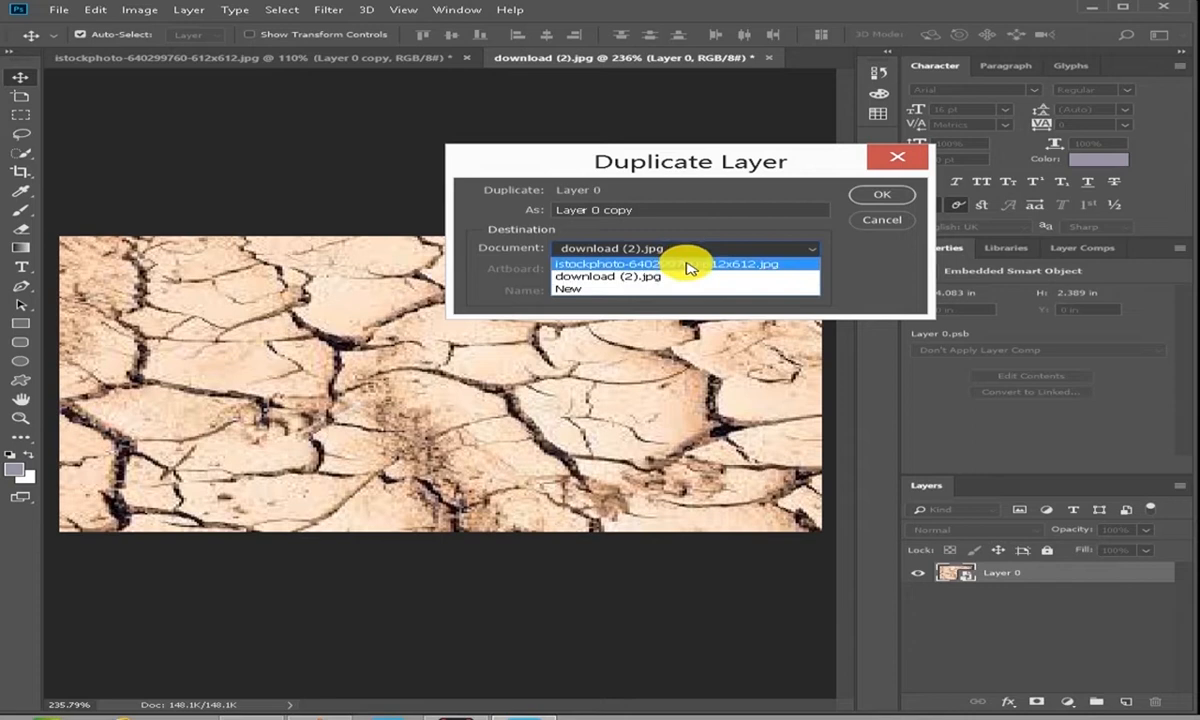
{"action": "left_click", "coordinate": [876, 197]}
{"action": "left_click", "coordinate": [356, 59]}
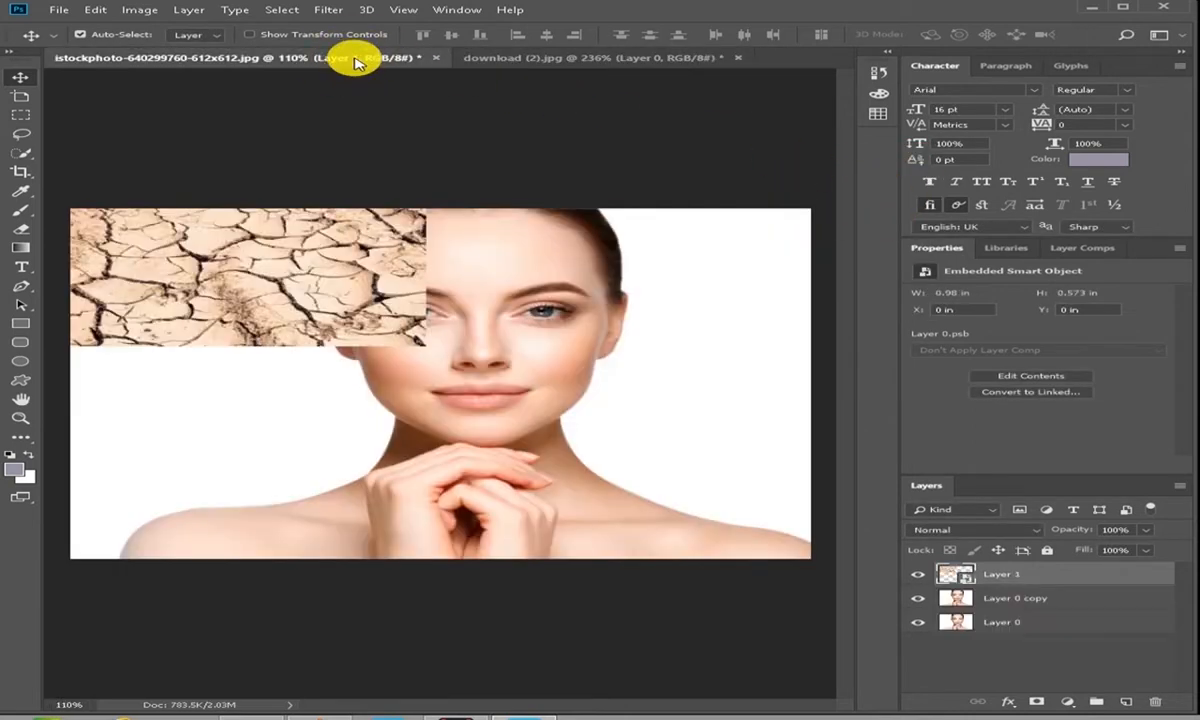
Step: Move the cracked-earth texture over the woman's face and scale it to about 27.59% width and 41.42% height
{"action": "key", "text": "ctrl"}
{"action": "key", "text": "ctrl+t"}
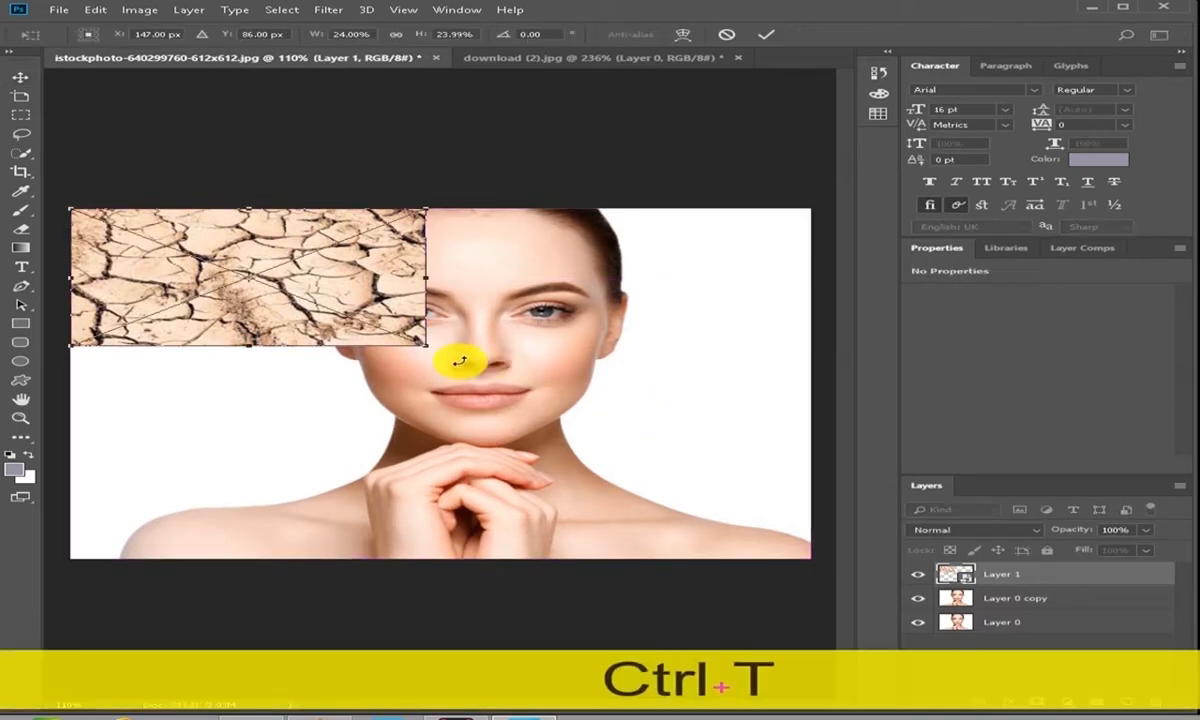
{"action": "left_click_drag", "start_coordinate": [386, 326], "coordinate": [577, 303]}
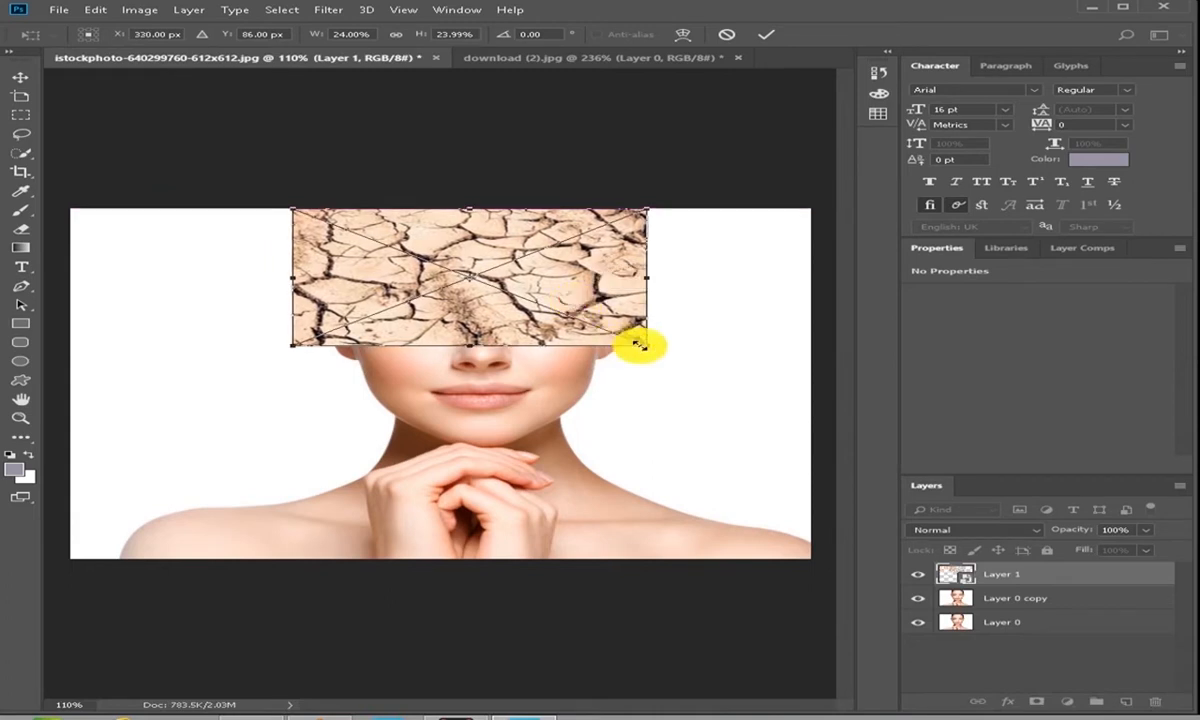
{"action": "left_click_drag", "start_coordinate": [642, 345], "coordinate": [696, 442]}
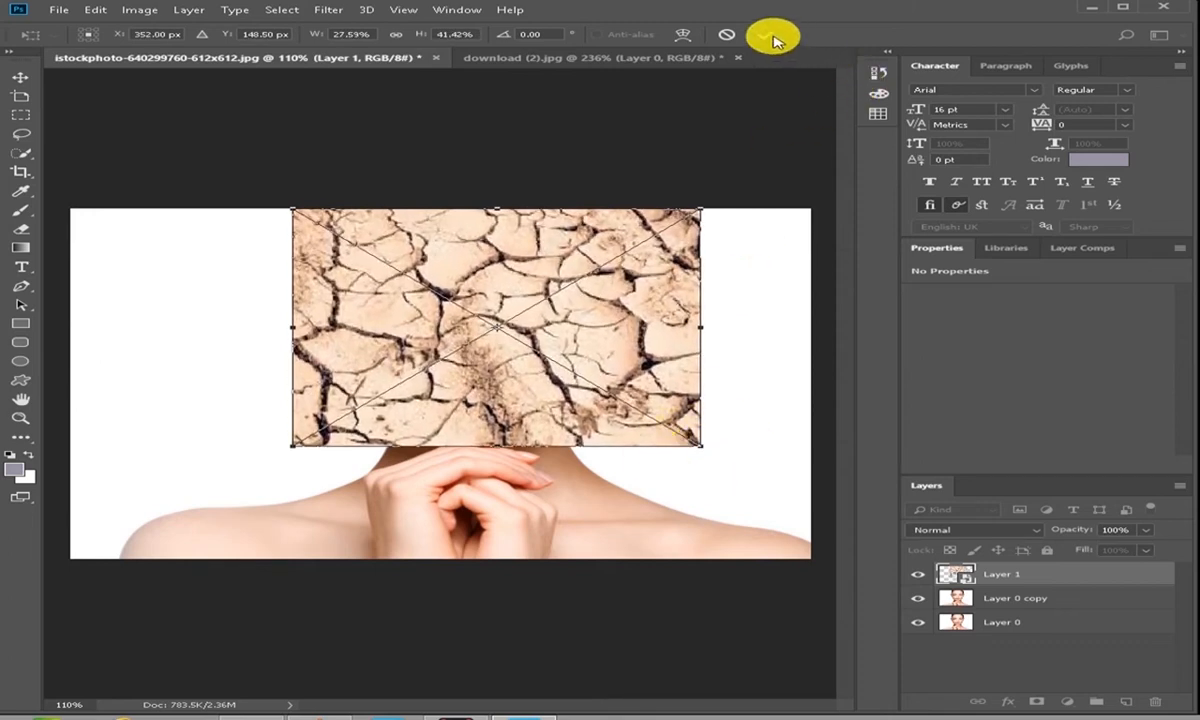
{"action": "left_click", "coordinate": [770, 37]}
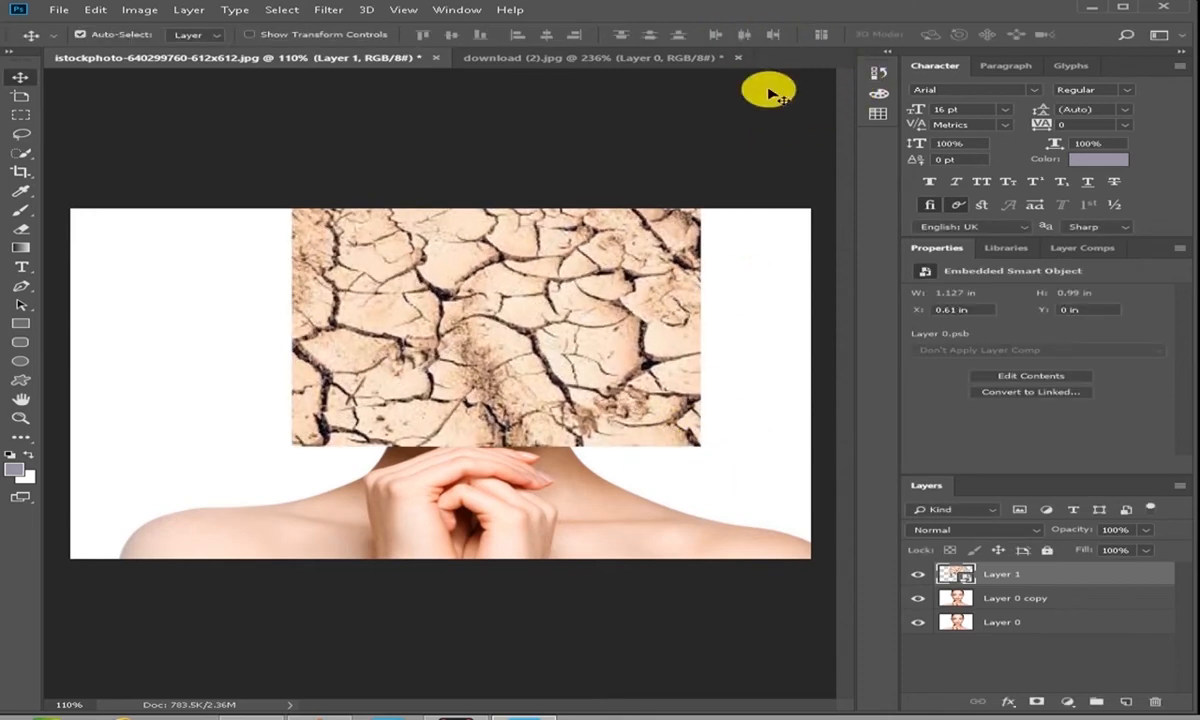
Step: Toggle Layer 1's visibility to check the face beneath and lower the layer's opacity to 59%
{"action": "left_click", "coordinate": [918, 576]}
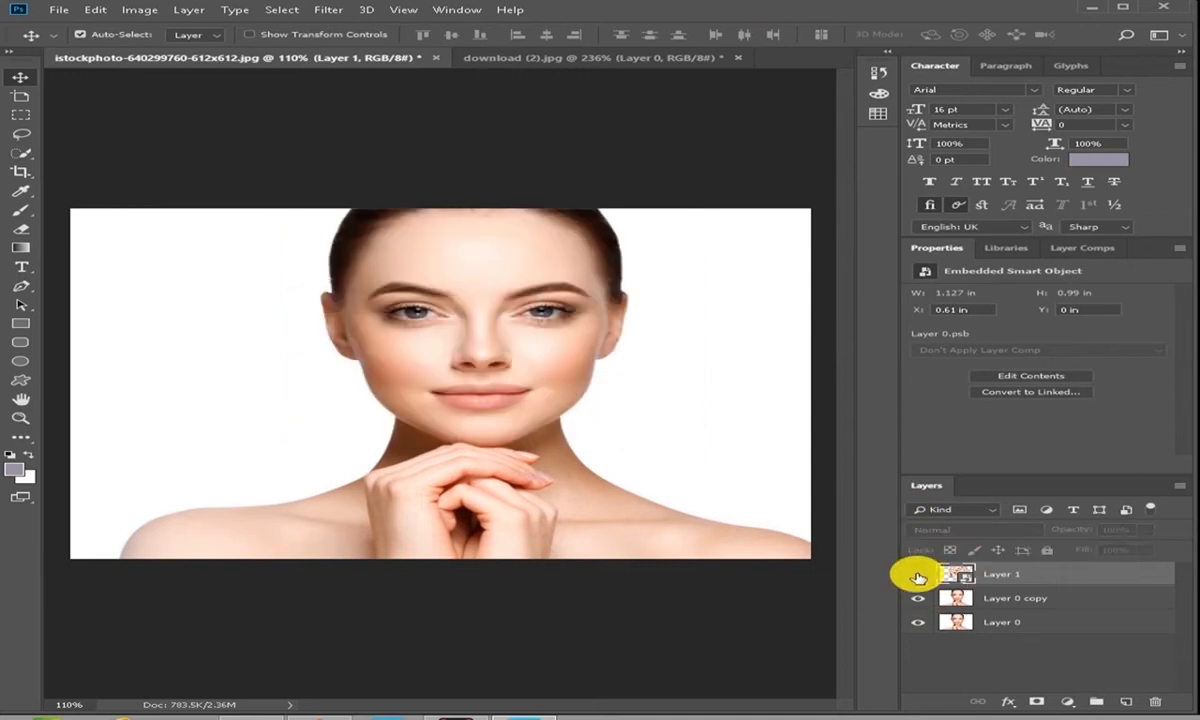
{"action": "left_click", "coordinate": [918, 576]}
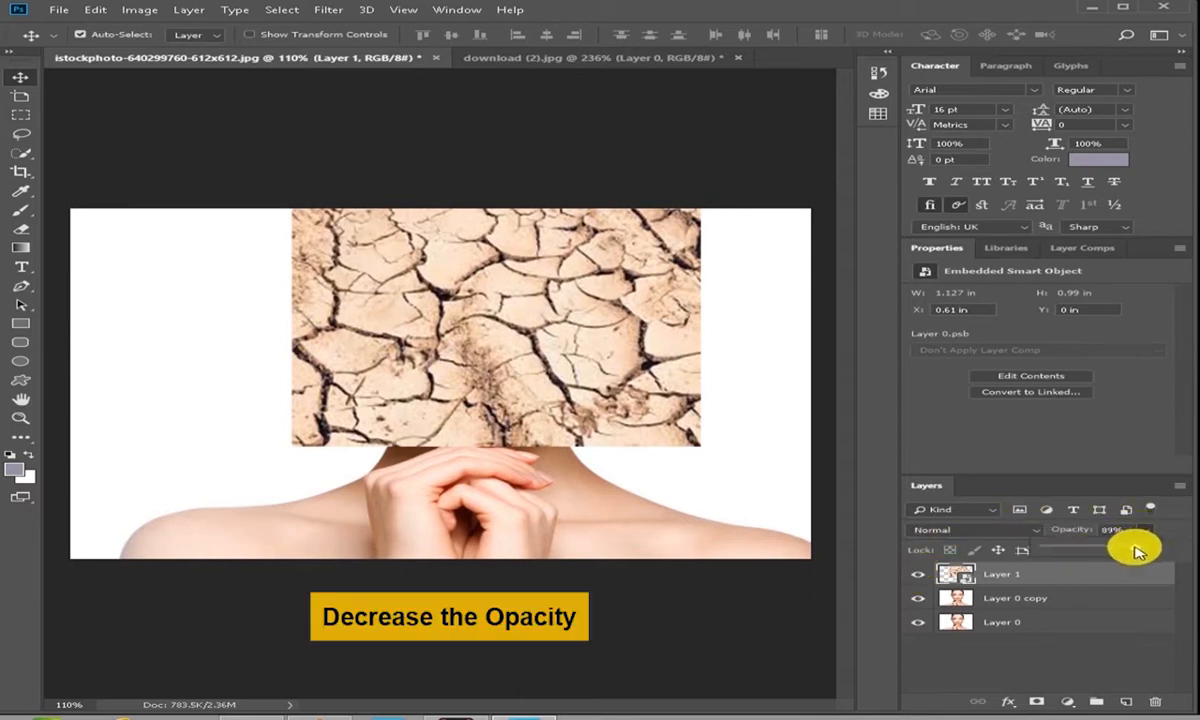
{"action": "left_click_drag", "start_coordinate": [1117, 550], "coordinate": [1108, 549]}
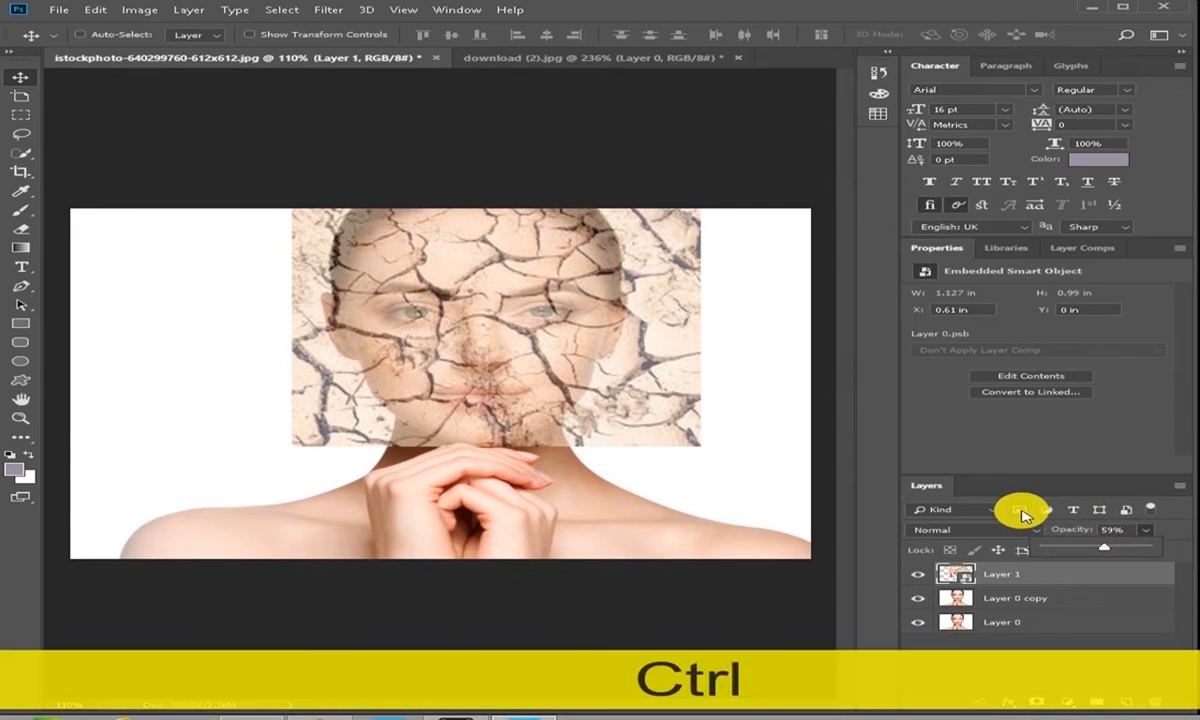
Step: Fit the cracked texture to the face, rotating it to about -11.87° and scaling it to about 24.03% by 42.51%
{"action": "key", "text": "ctrl+t"}
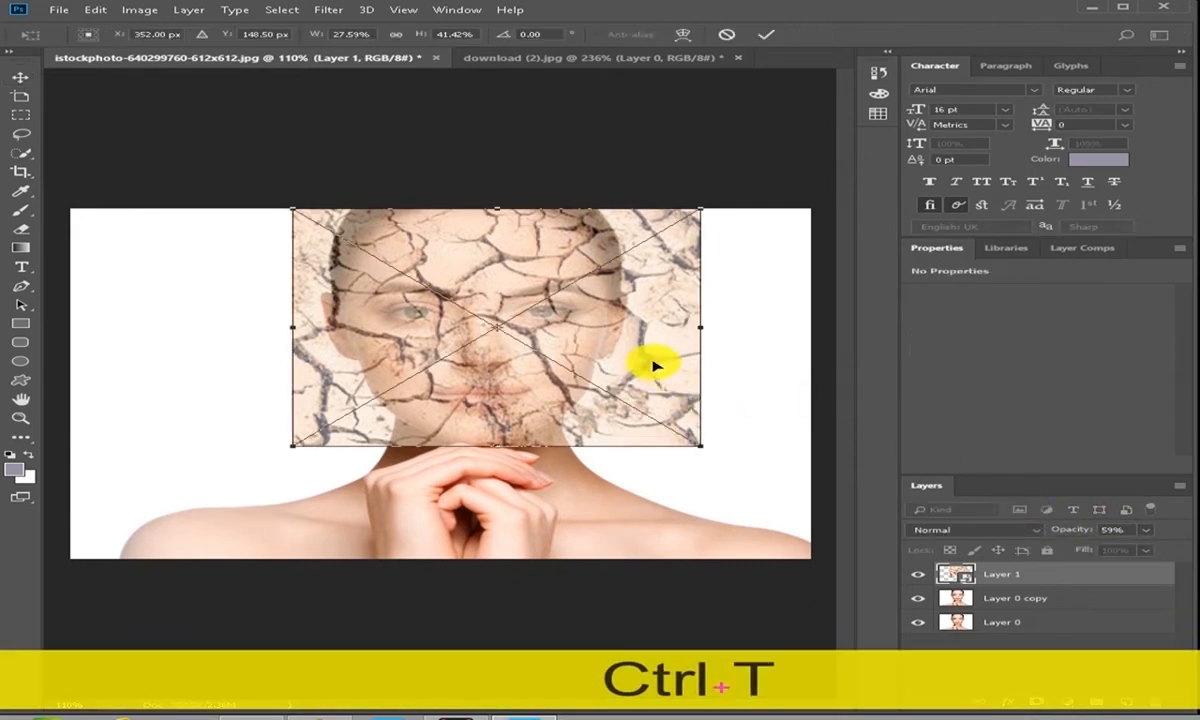
{"action": "mouse_move", "coordinate": [718, 456]}
{"action": "left_mouse_down"}
{"action": "mouse_move", "coordinate": [691, 471]}
{"action": "mouse_move", "coordinate": [707, 447]}
{"action": "left_mouse_up"}
{"action": "left_click_drag", "start_coordinate": [640, 352], "coordinate": [570, 350]}
{"action": "left_click_drag", "start_coordinate": [236, 310], "coordinate": [304, 312]}
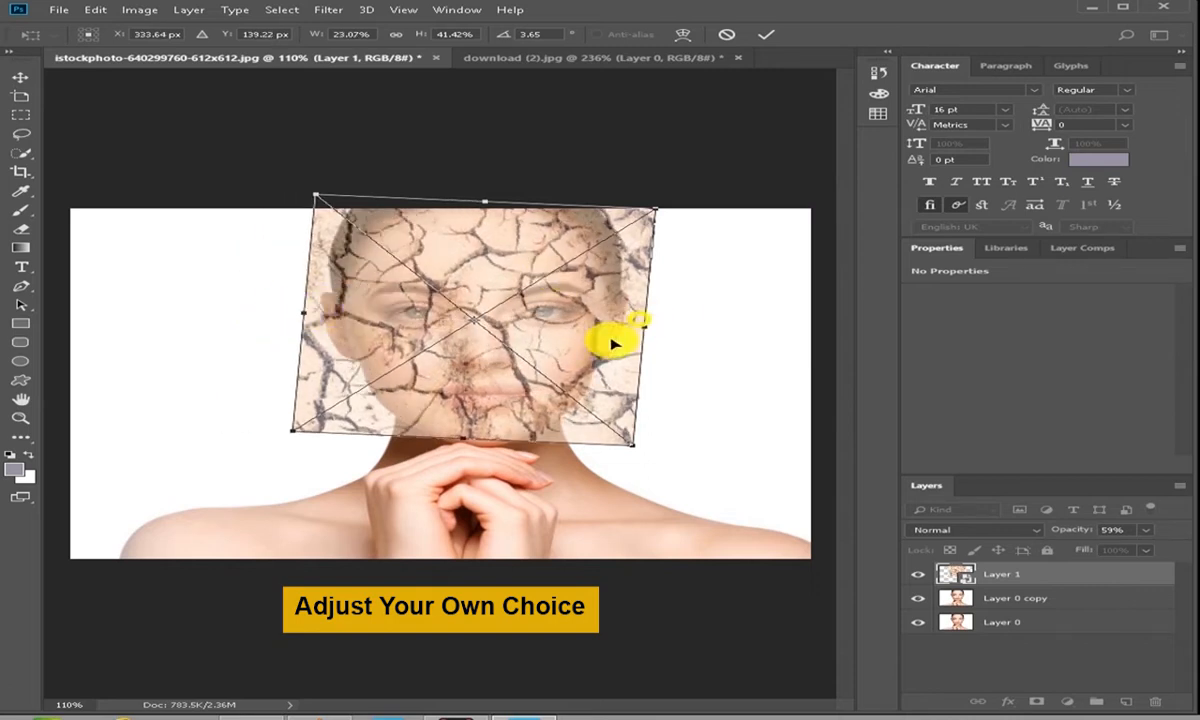
{"action": "left_click_drag", "start_coordinate": [468, 434], "coordinate": [464, 443]}
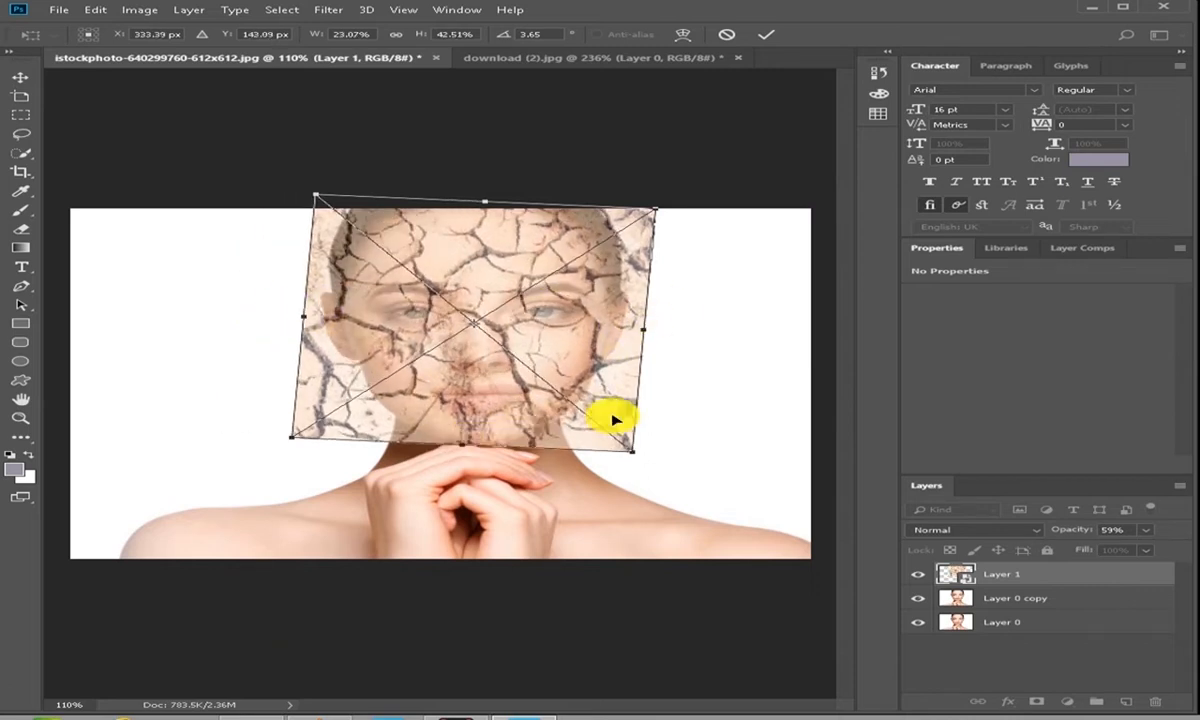
{"action": "left_click_drag", "start_coordinate": [660, 465], "coordinate": [670, 442]}
{"action": "left_click_drag", "start_coordinate": [581, 348], "coordinate": [555, 345]}
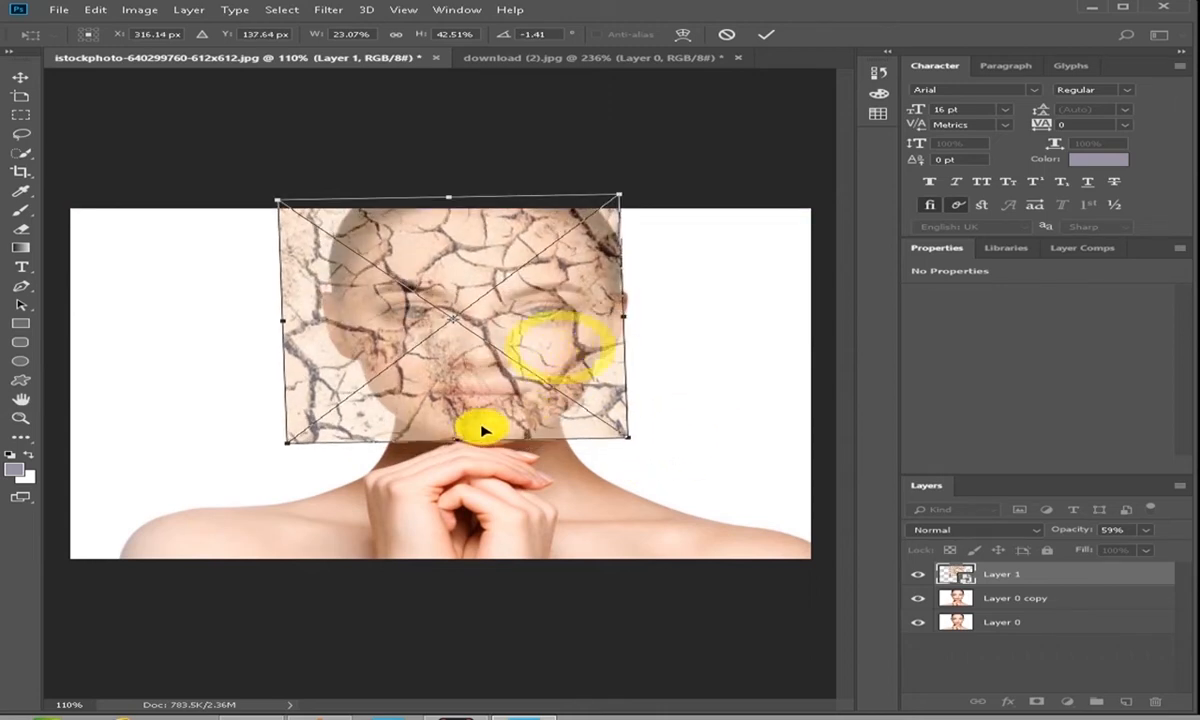
{"action": "left_click_drag", "start_coordinate": [295, 456], "coordinate": [304, 493]}
{"action": "left_click_drag", "start_coordinate": [622, 298], "coordinate": [636, 293]}
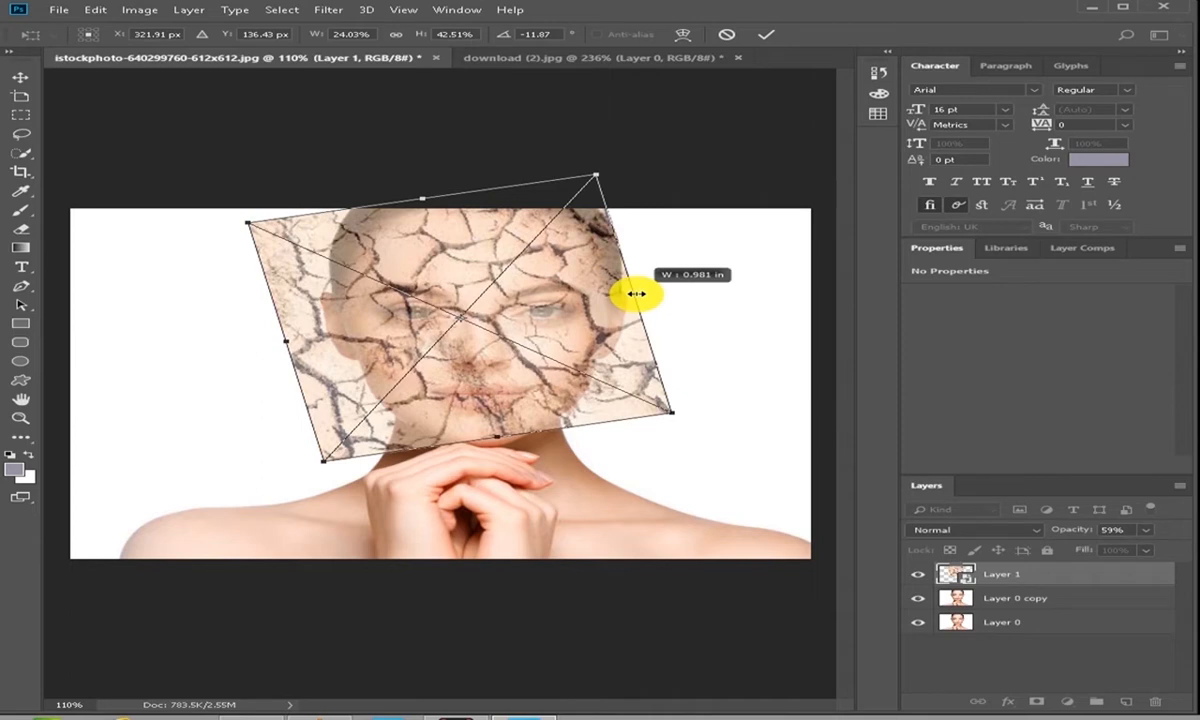
{"action": "left_click_drag", "start_coordinate": [636, 293], "coordinate": [635, 292]}
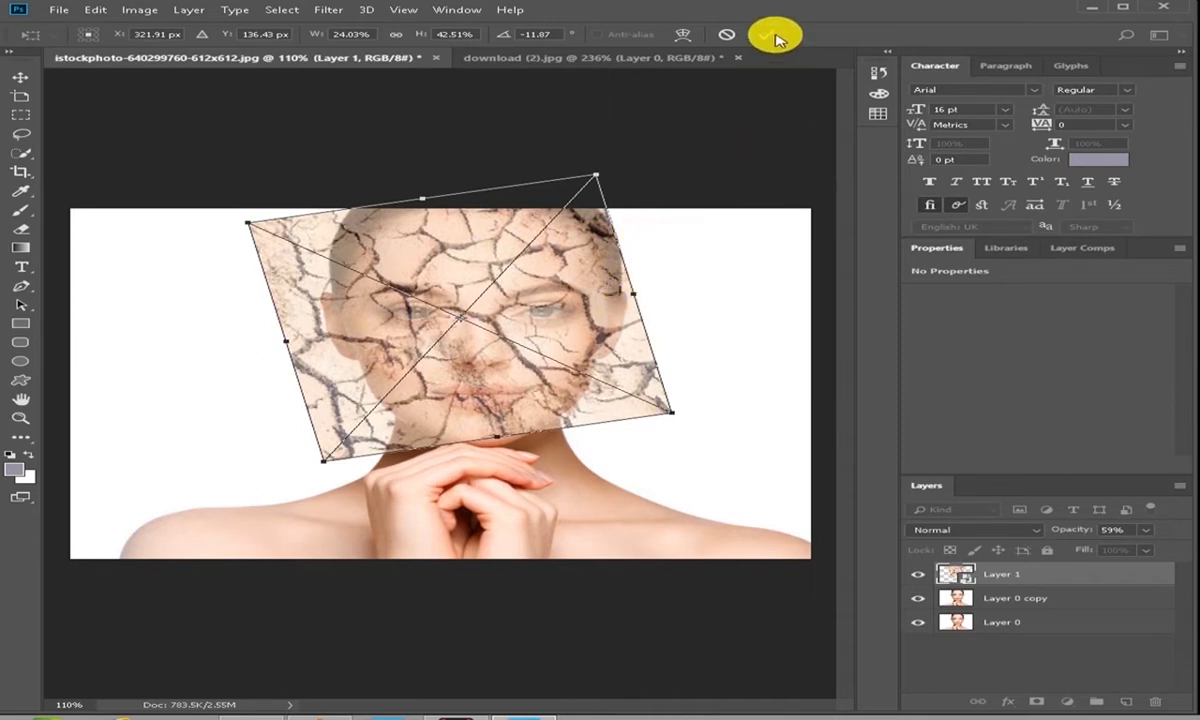
{"action": "left_click", "coordinate": [776, 37]}
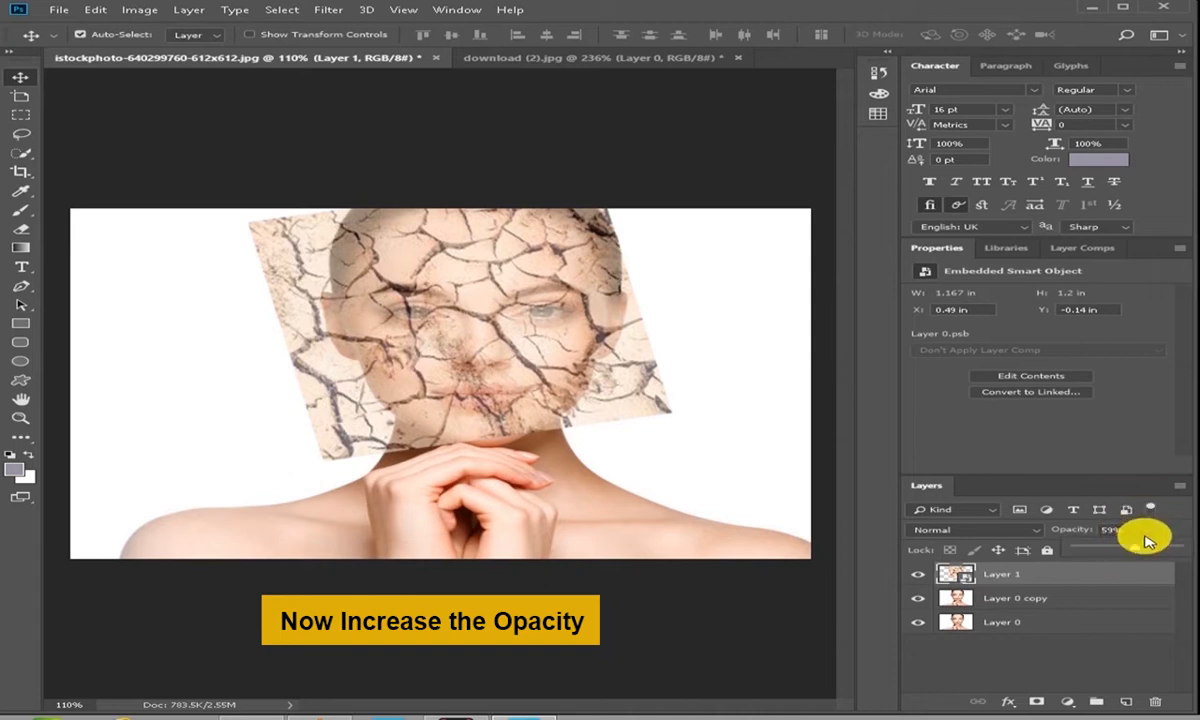
Step: Set Layer 1's opacity to 100% and its blend mode to Multiply
{"action": "left_click_drag", "start_coordinate": [1167, 549], "coordinate": [1179, 549]}
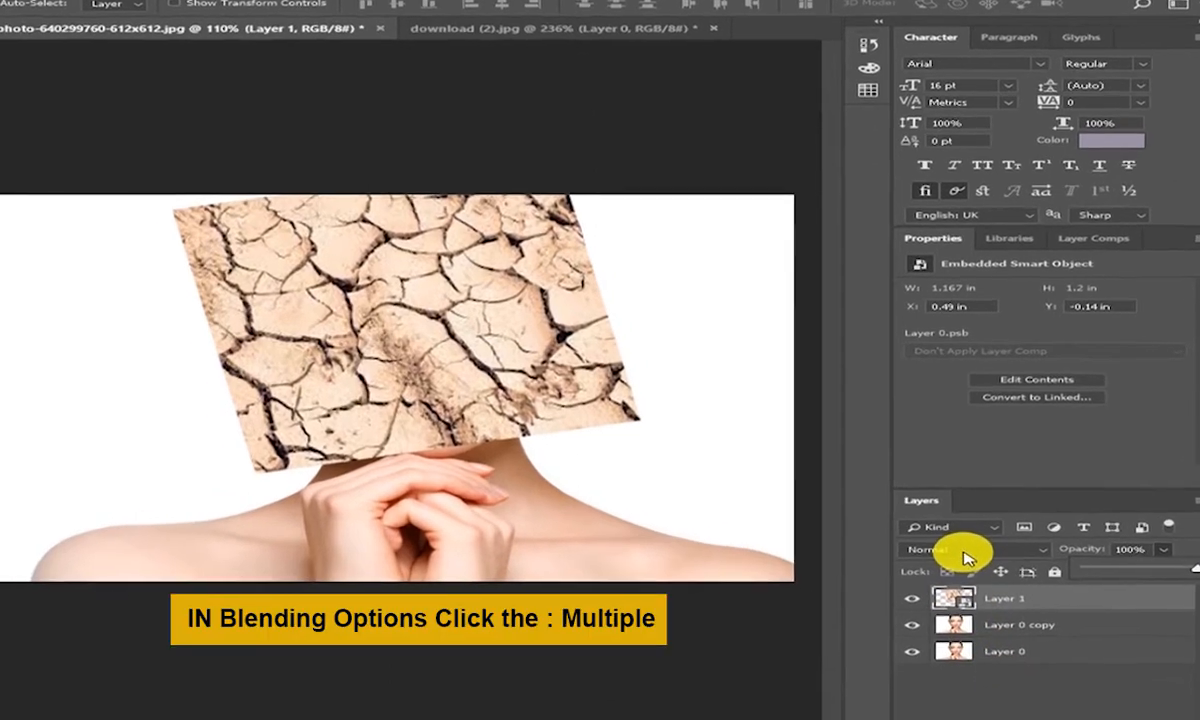
{"action": "left_click", "coordinate": [958, 578]}
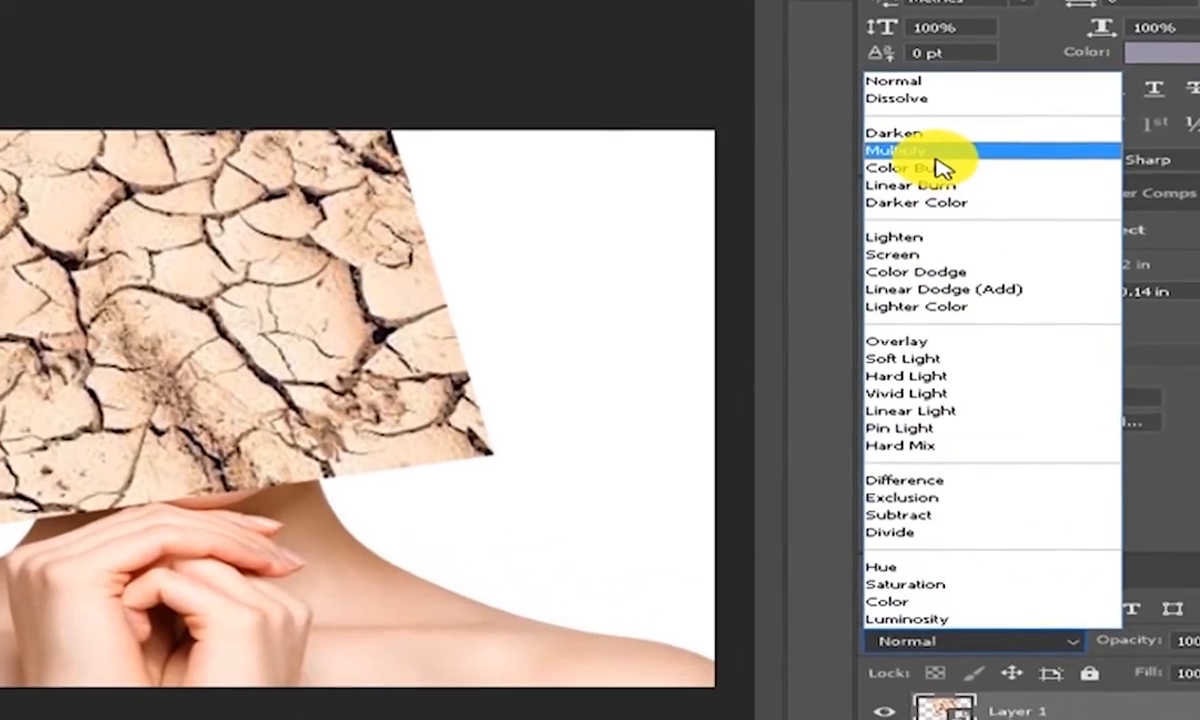
{"action": "left_click", "coordinate": [935, 158]}
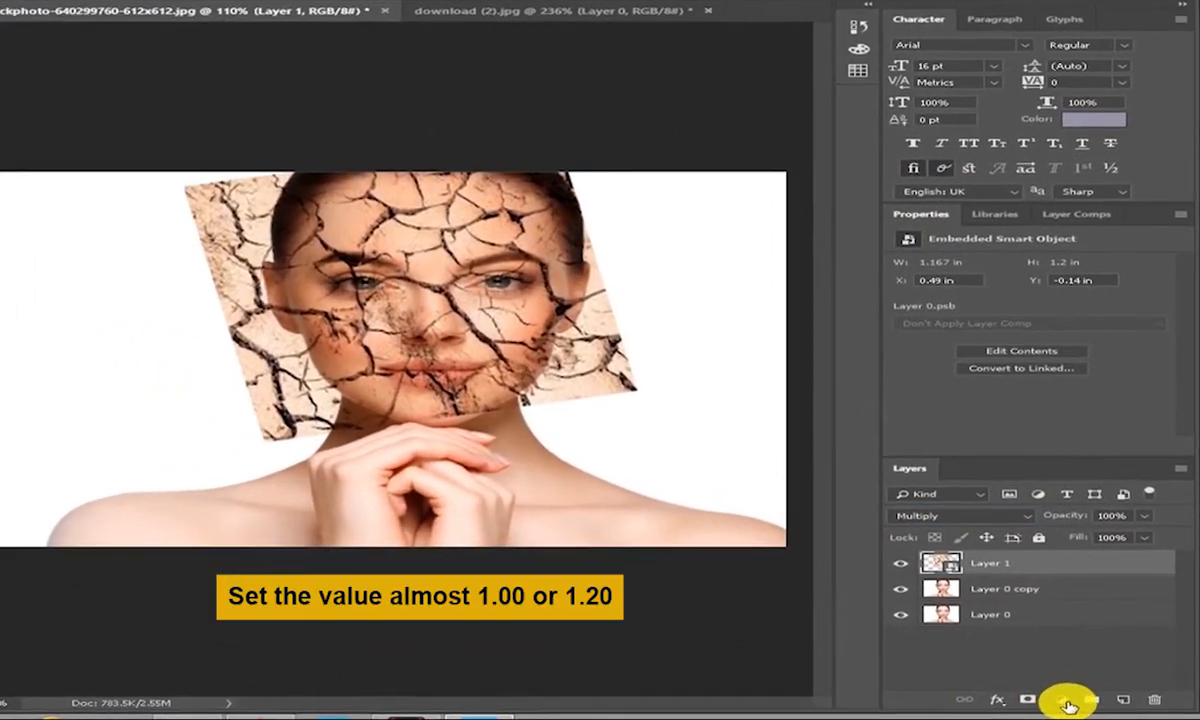
Step: Add a Levels adjustment layer above Layer 1 and clip it to the texture with a clipping mask
{"action": "left_click", "coordinate": [1050, 700]}
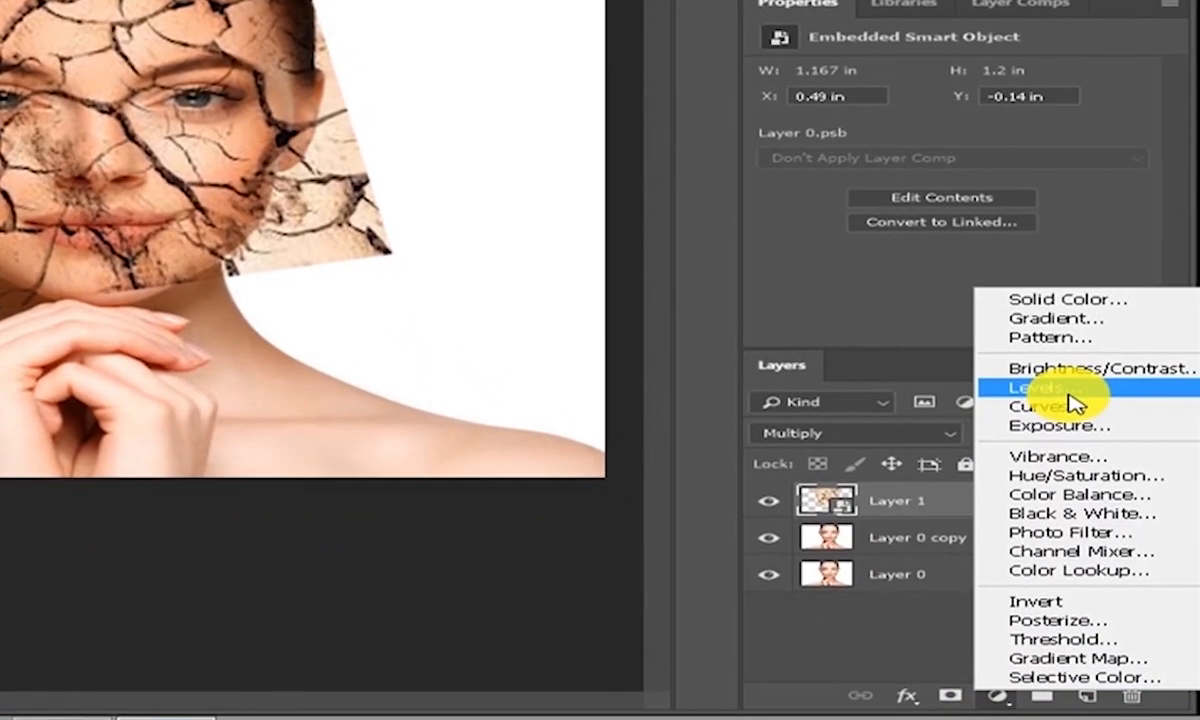
{"action": "left_click", "coordinate": [1072, 401]}
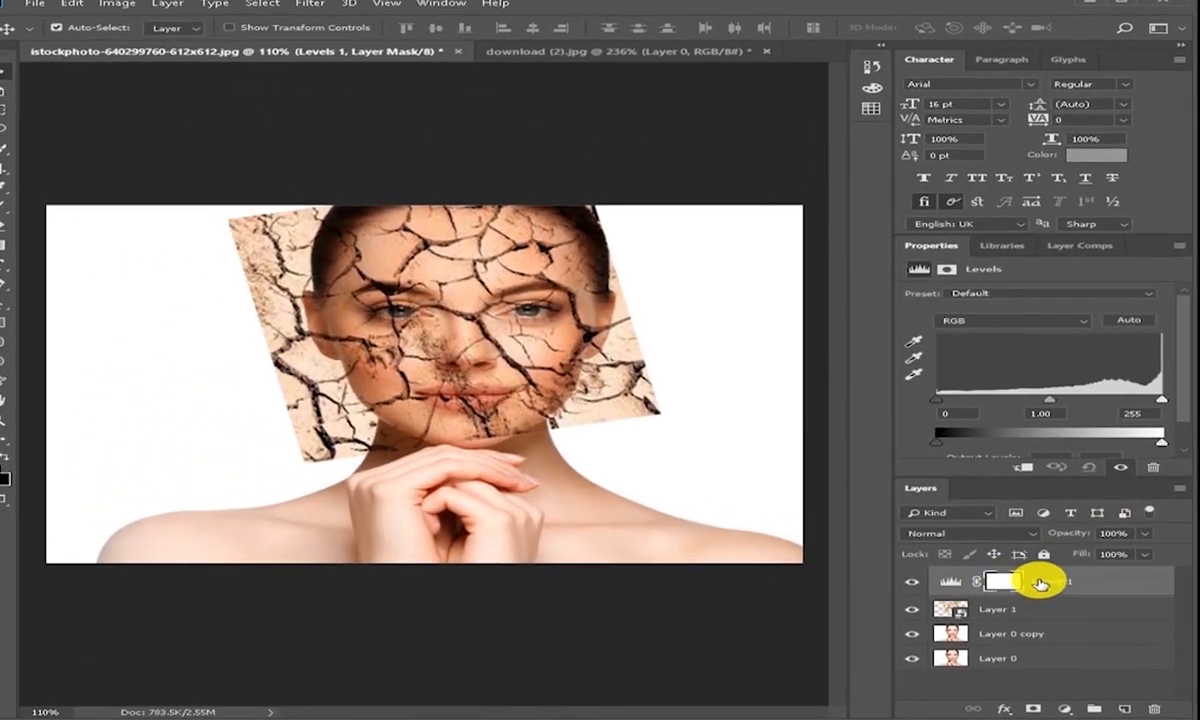
{"action": "right_click", "coordinate": [1043, 578]}
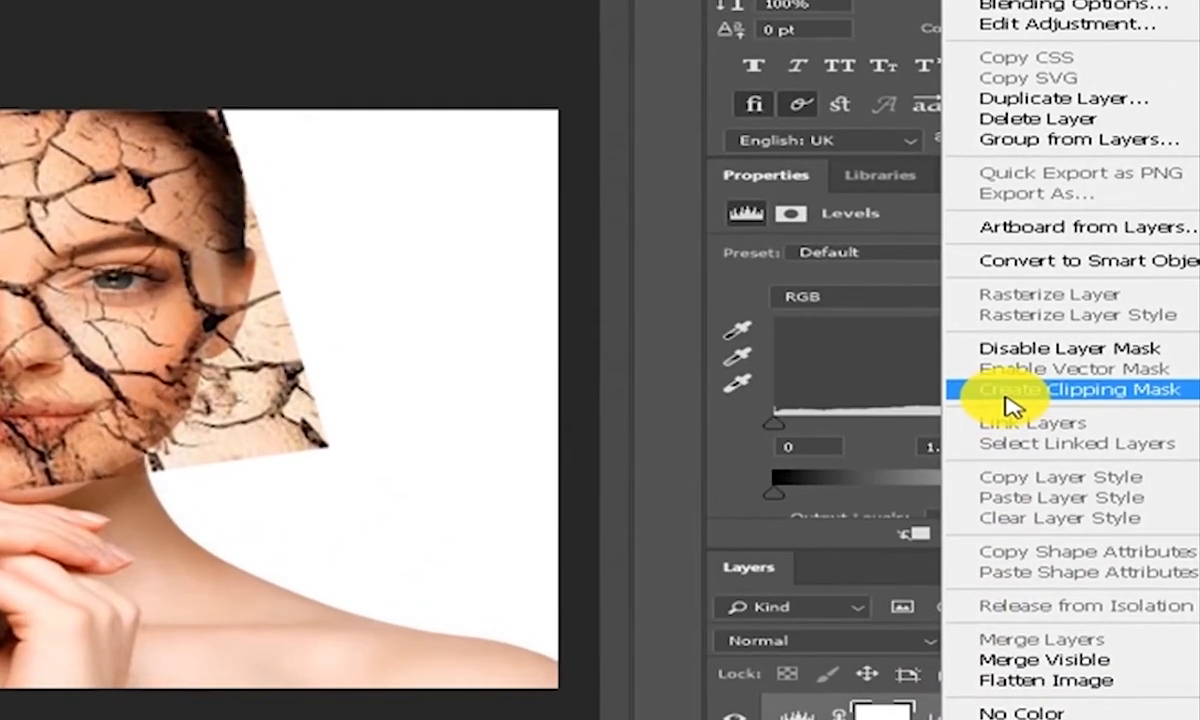
{"action": "left_click", "coordinate": [1008, 392]}
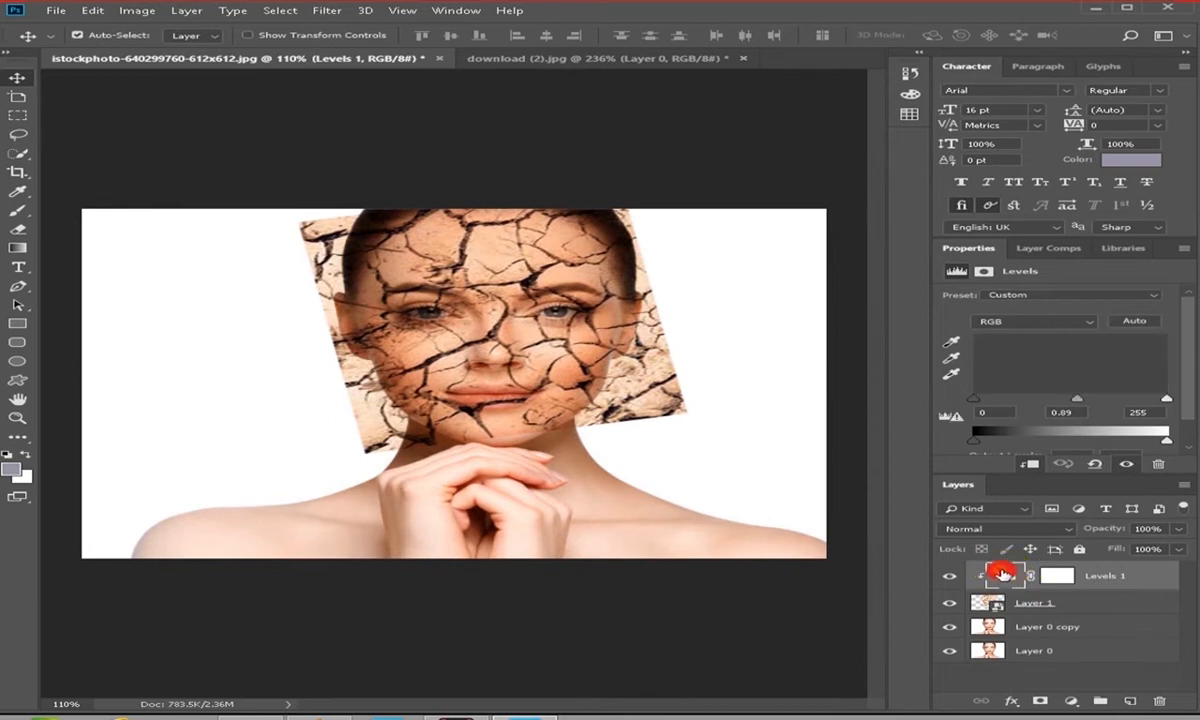
Step: Set the midtone input level of the Levels 1 adjustment to 1.00
{"action": "left_click", "coordinate": [1003, 574]}
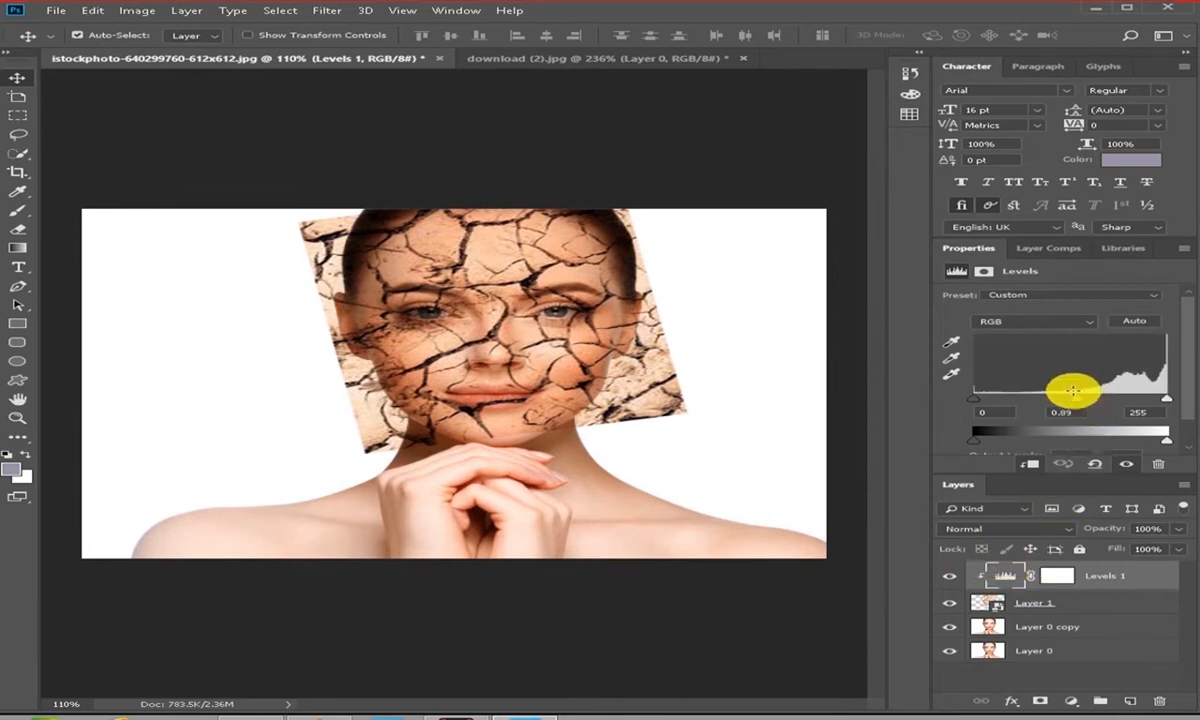
{"action": "left_click", "coordinate": [1080, 411]}
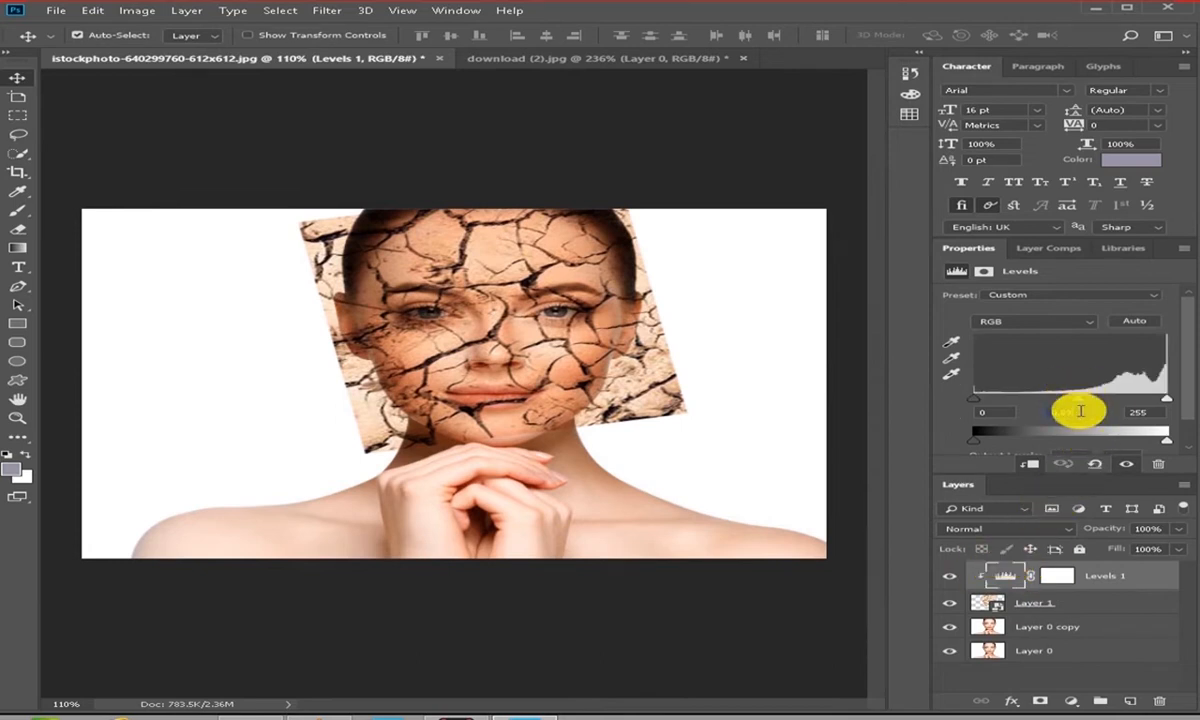
{"action": "key", "text": "BackSpace"}
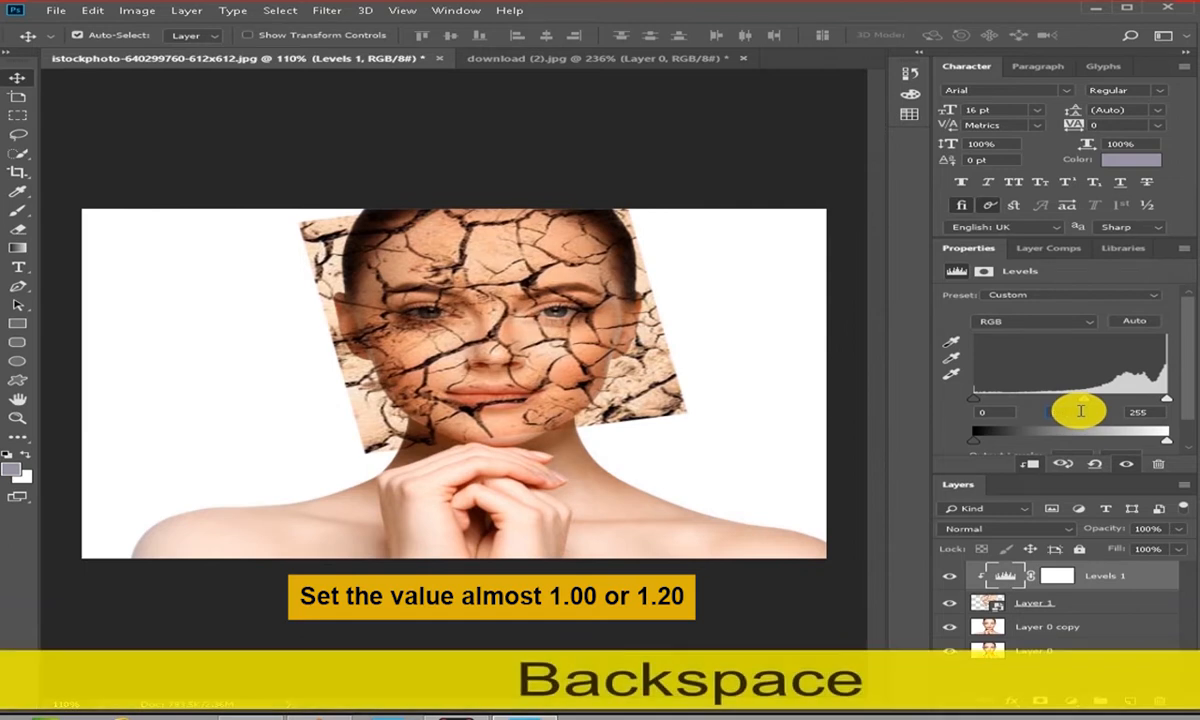
{"action": "type", "text": "1"}
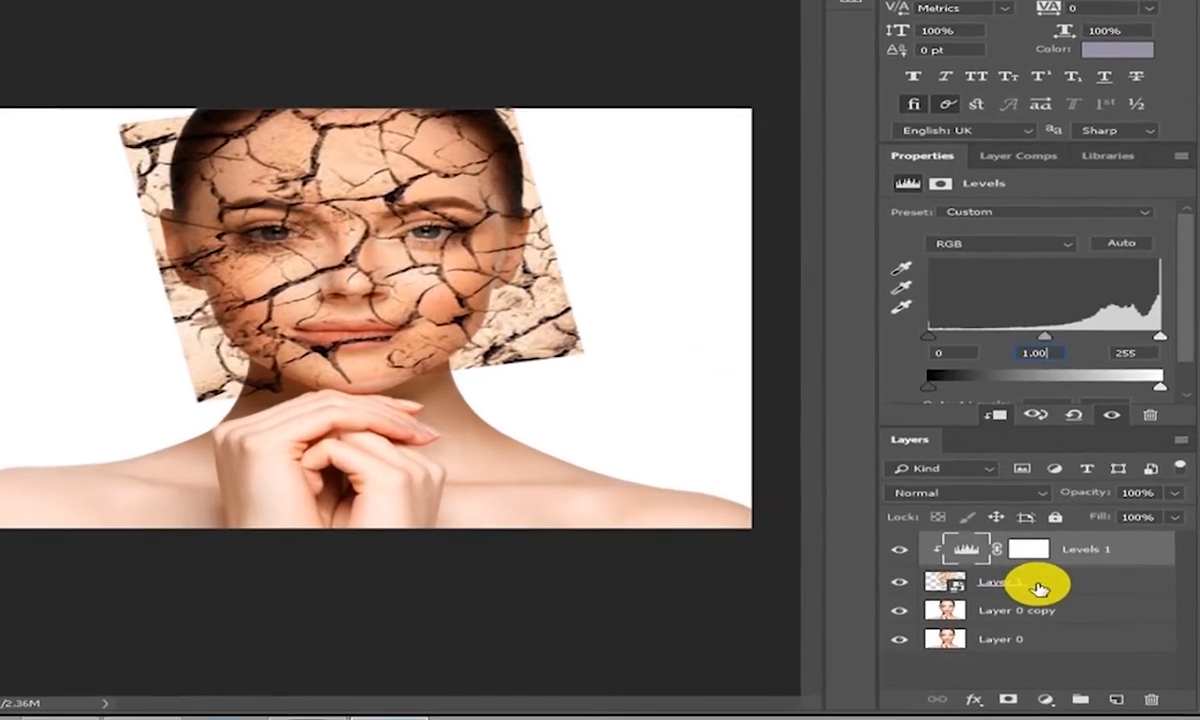
Step: Add a layer mask to the cracked-texture Layer 1
{"action": "left_click", "coordinate": [1038, 585]}
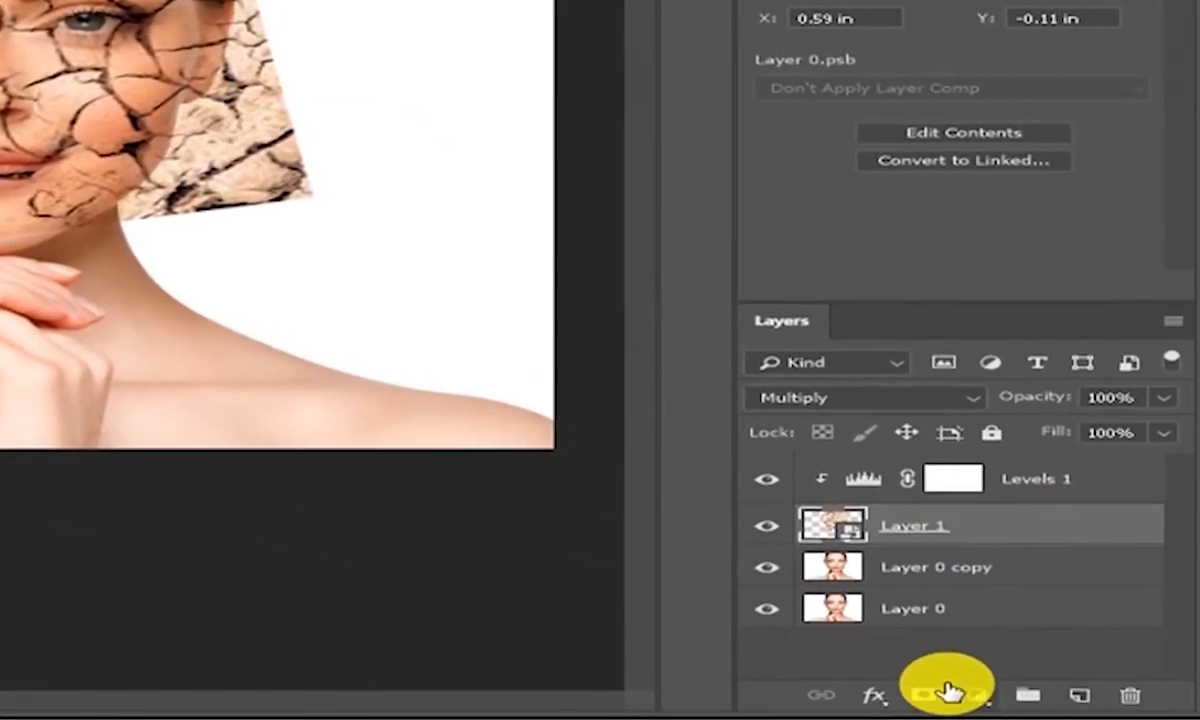
{"action": "left_click", "coordinate": [922, 700]}
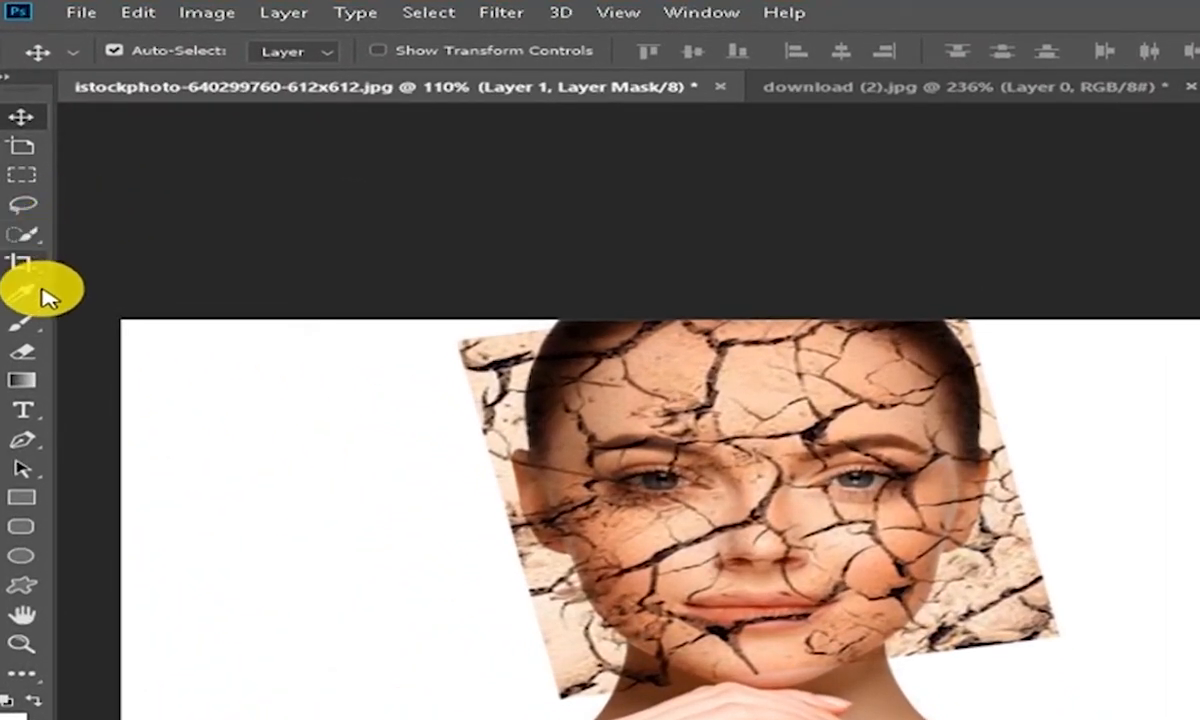
Step: Activate the Brush tool and choose the soft round 30 px brush tip with 0% hardness
{"action": "right_click", "coordinate": [24, 322]}
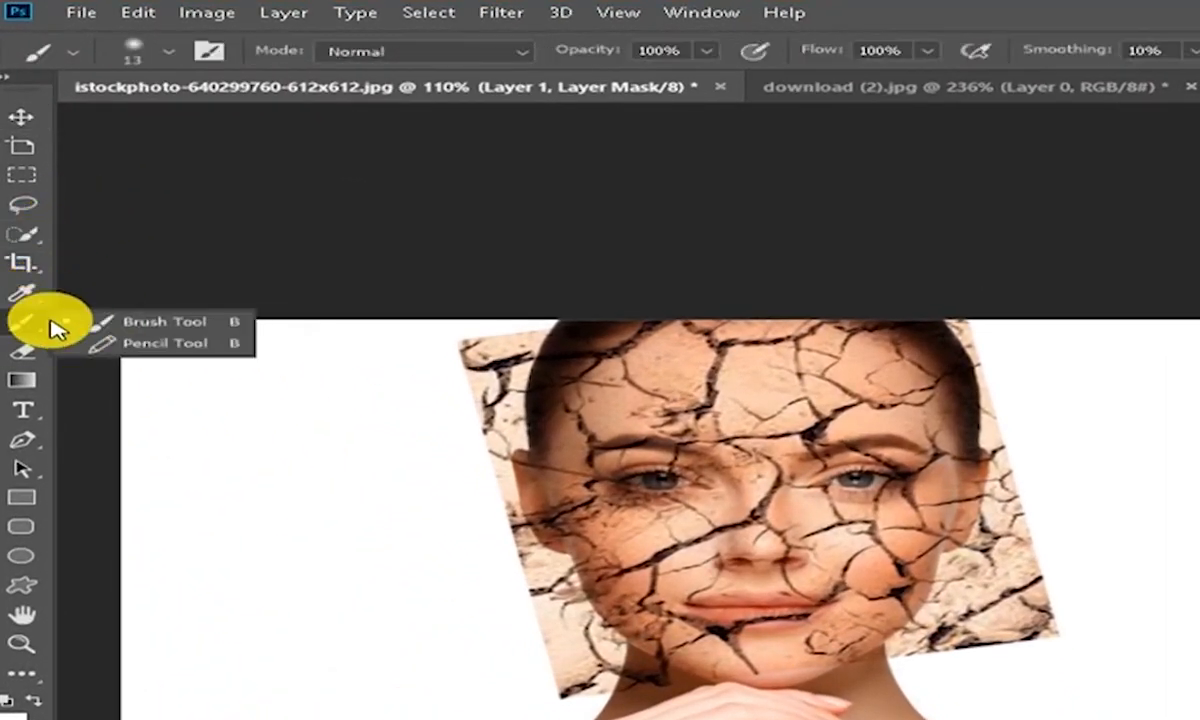
{"action": "left_click", "coordinate": [115, 330]}
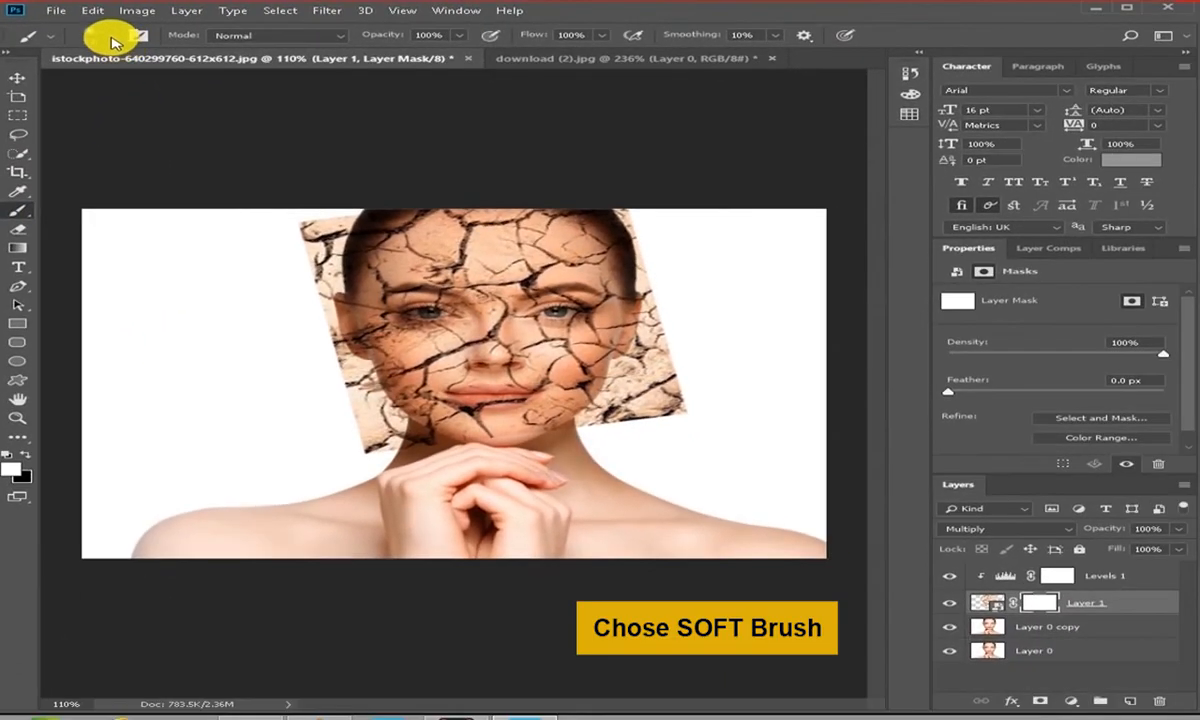
{"action": "left_click", "coordinate": [113, 38]}
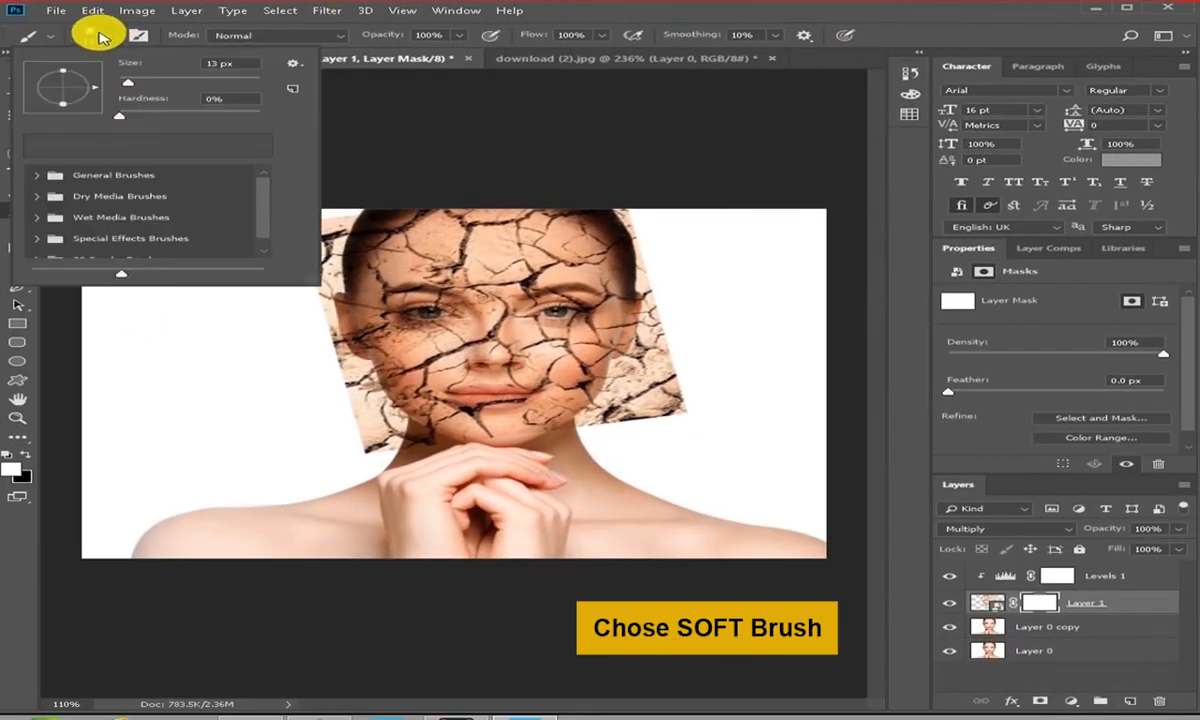
{"action": "left_click", "coordinate": [102, 38]}
{"action": "left_click", "coordinate": [96, 35]}
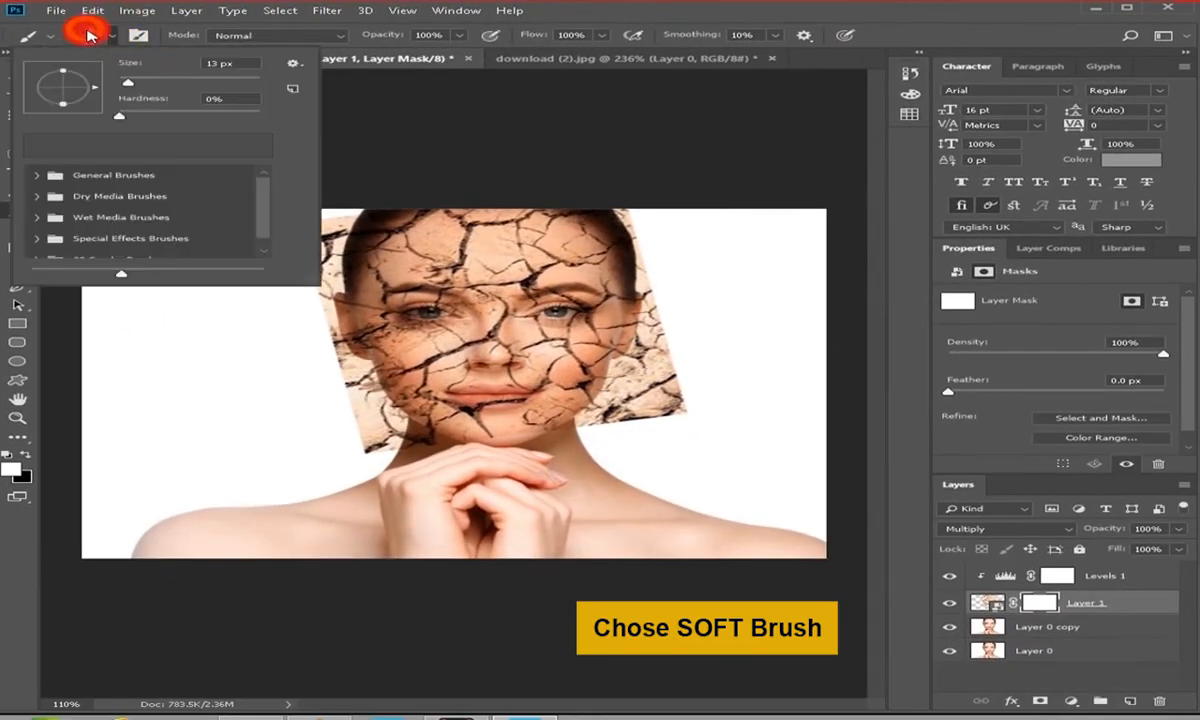
{"action": "left_click", "coordinate": [138, 36]}
{"action": "left_click", "coordinate": [139, 36]}
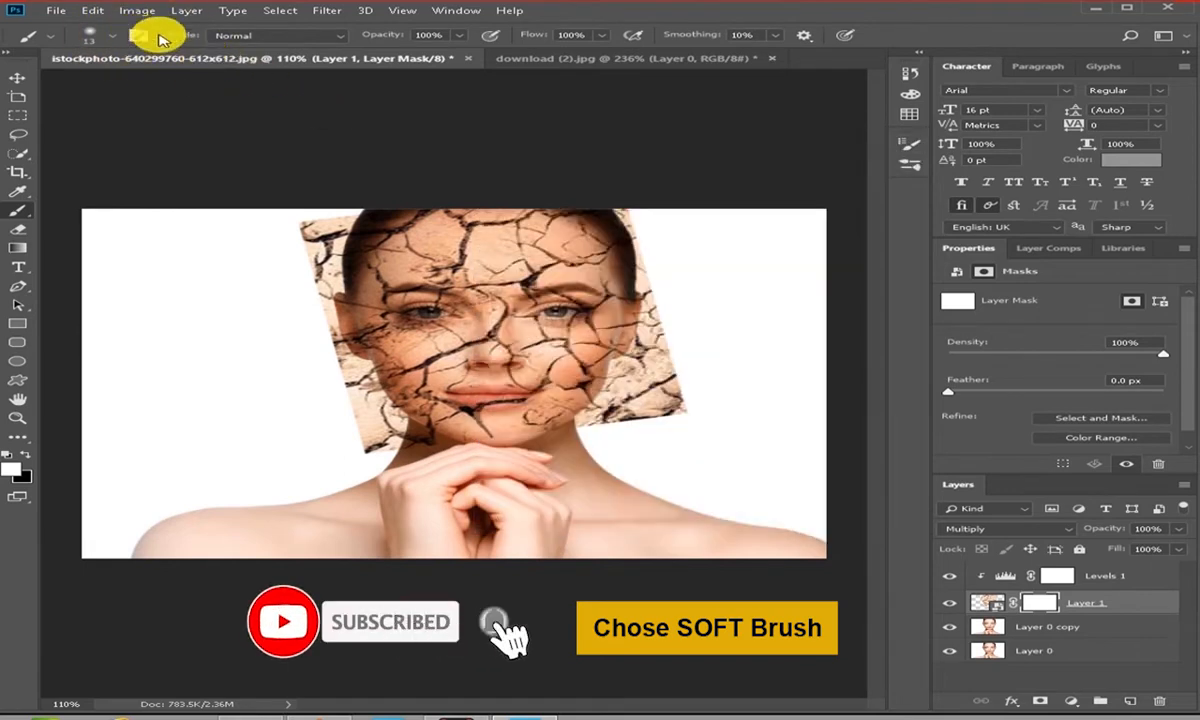
{"action": "left_click", "coordinate": [136, 35]}
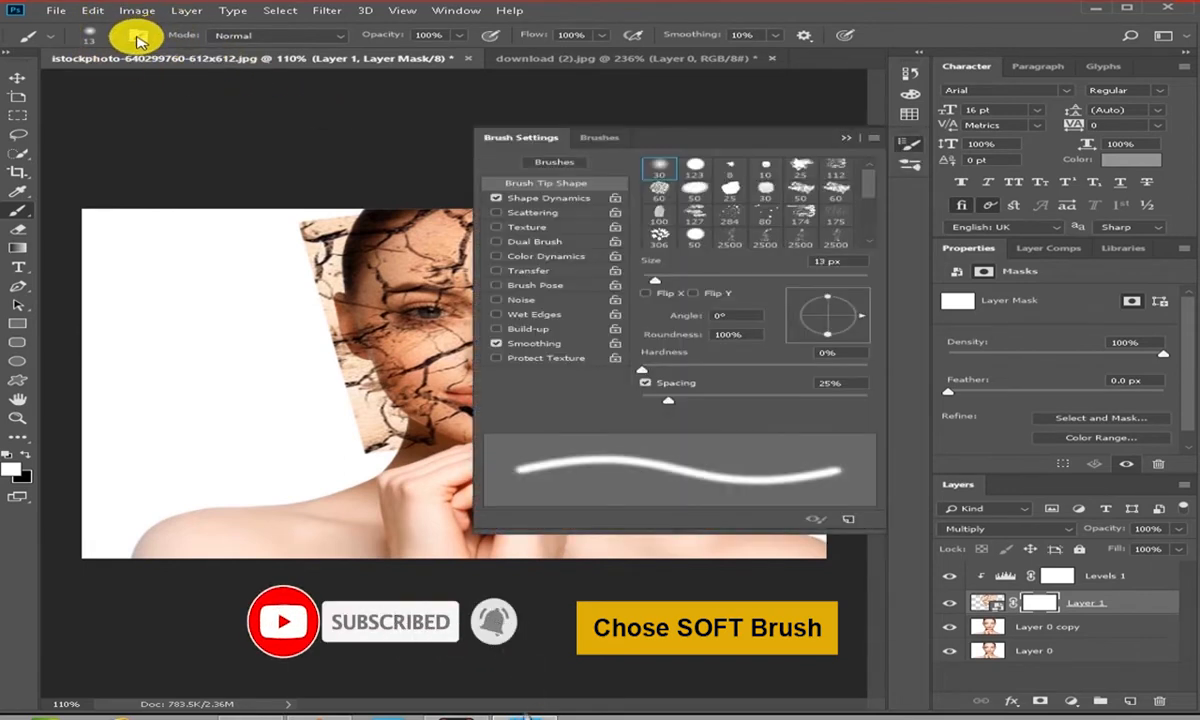
{"action": "left_click", "coordinate": [652, 171]}
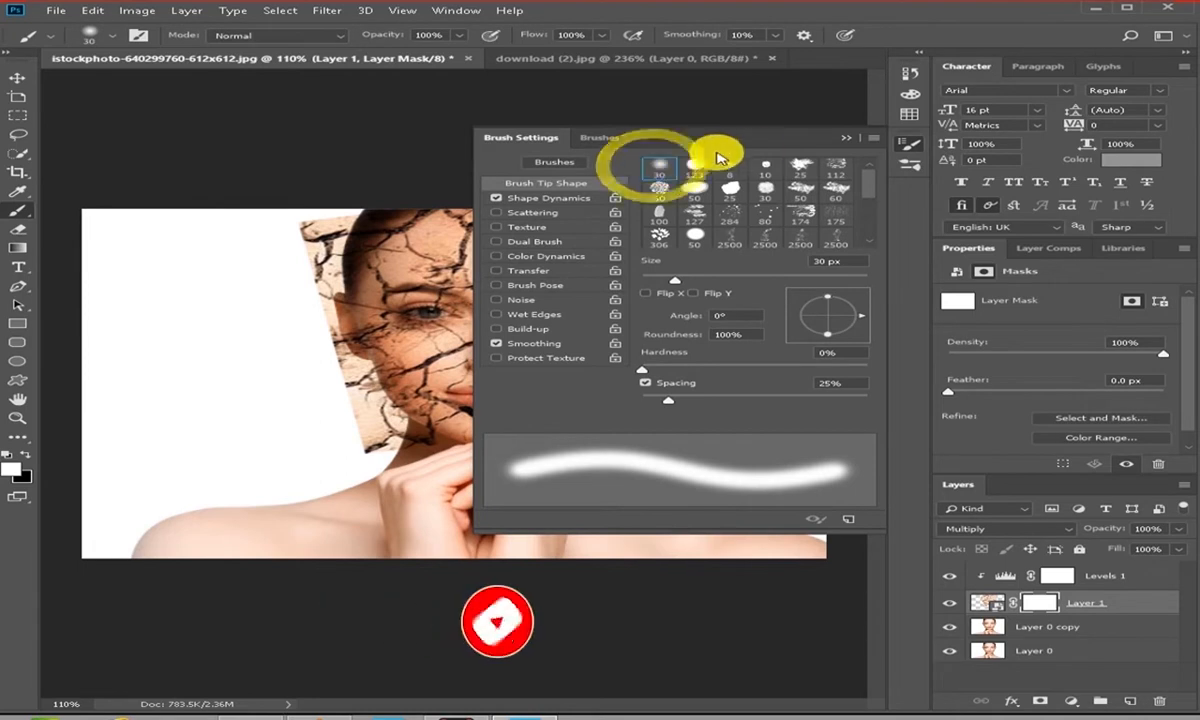
Step: Paint black on the Layer 1 mask to hide the texture outside the face along its right side, ear and jaw
{"action": "left_click", "coordinate": [841, 142]}
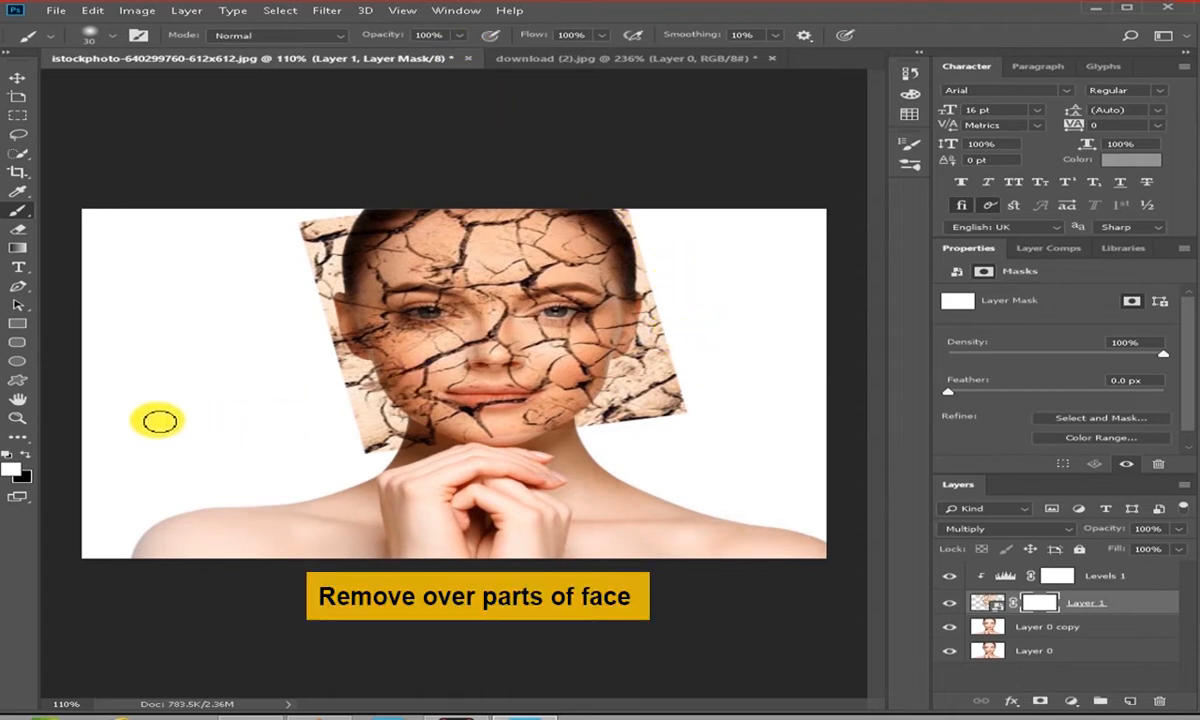
{"action": "left_click", "coordinate": [25, 457]}
{"action": "mouse_move", "coordinate": [686, 396]}
{"action": "left_mouse_down"}
{"action": "mouse_move", "coordinate": [656, 427]}
{"action": "mouse_move", "coordinate": [699, 373]}
{"action": "mouse_move", "coordinate": [675, 425]}
{"action": "mouse_move", "coordinate": [683, 377]}
{"action": "mouse_move", "coordinate": [666, 385]}
{"action": "mouse_move", "coordinate": [676, 370]}
{"action": "mouse_move", "coordinate": [650, 418]}
{"action": "mouse_move", "coordinate": [619, 428]}
{"action": "mouse_move", "coordinate": [661, 364]}
{"action": "mouse_move", "coordinate": [661, 321]}
{"action": "mouse_move", "coordinate": [654, 372]}
{"action": "mouse_move", "coordinate": [633, 394]}
{"action": "mouse_move", "coordinate": [631, 373]}
{"action": "mouse_move", "coordinate": [605, 426]}
{"action": "mouse_move", "coordinate": [661, 317]}
{"action": "left_mouse_up"}
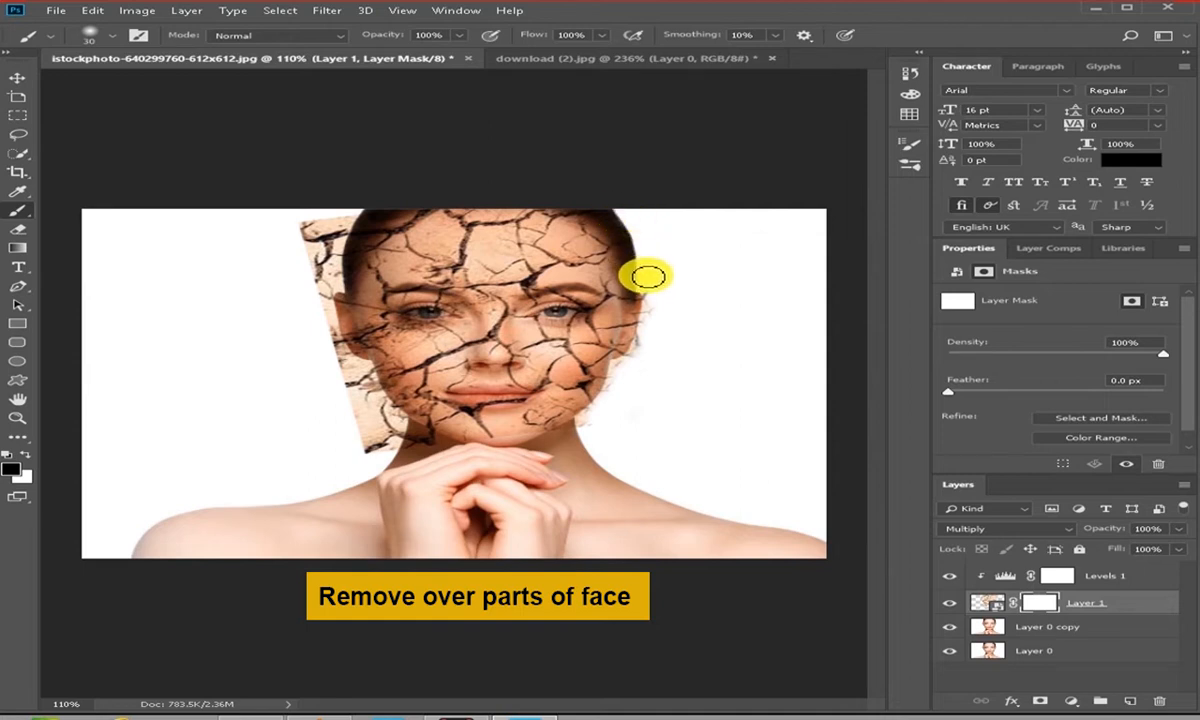
{"action": "left_click_drag", "start_coordinate": [654, 296], "coordinate": [640, 355]}
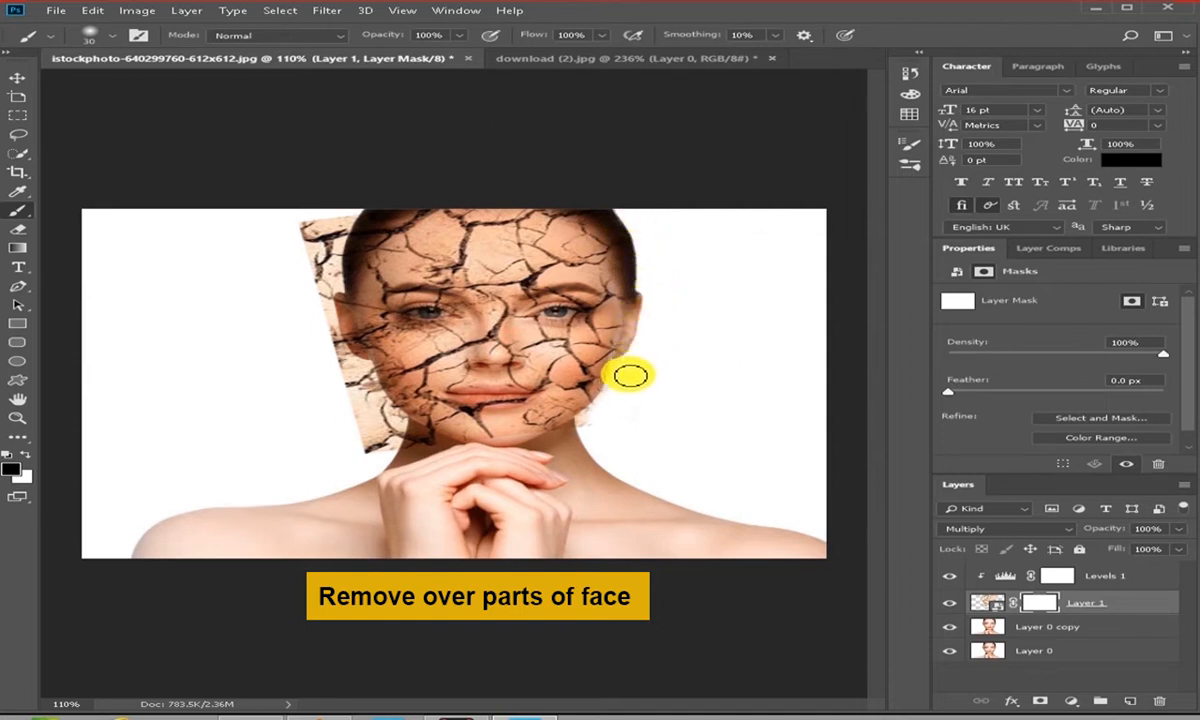
{"action": "left_click_drag", "start_coordinate": [592, 442], "coordinate": [533, 425]}
Step: Stretch the Layer 1 texture slightly downward past the chin with Free Transform, to about 102.73% height, and apply it
{"action": "scroll", "coordinate": [533, 425], "scroll_direction": "up", "scroll_amount": 3}
{"action": "scroll", "coordinate": [565, 440], "scroll_direction": "up", "scroll_amount": 2}
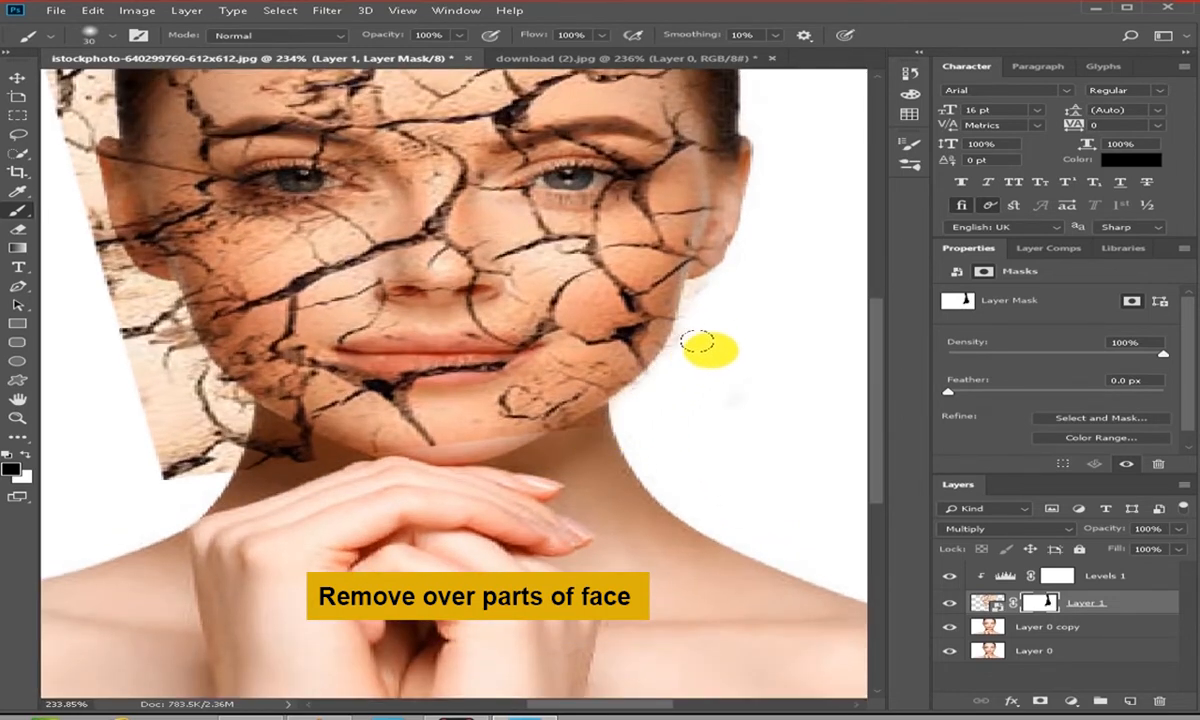
{"action": "key", "text": "ctrl"}
{"action": "key", "text": "ctrl+t"}
{"action": "left_click_drag", "start_coordinate": [443, 479], "coordinate": [442, 494]}
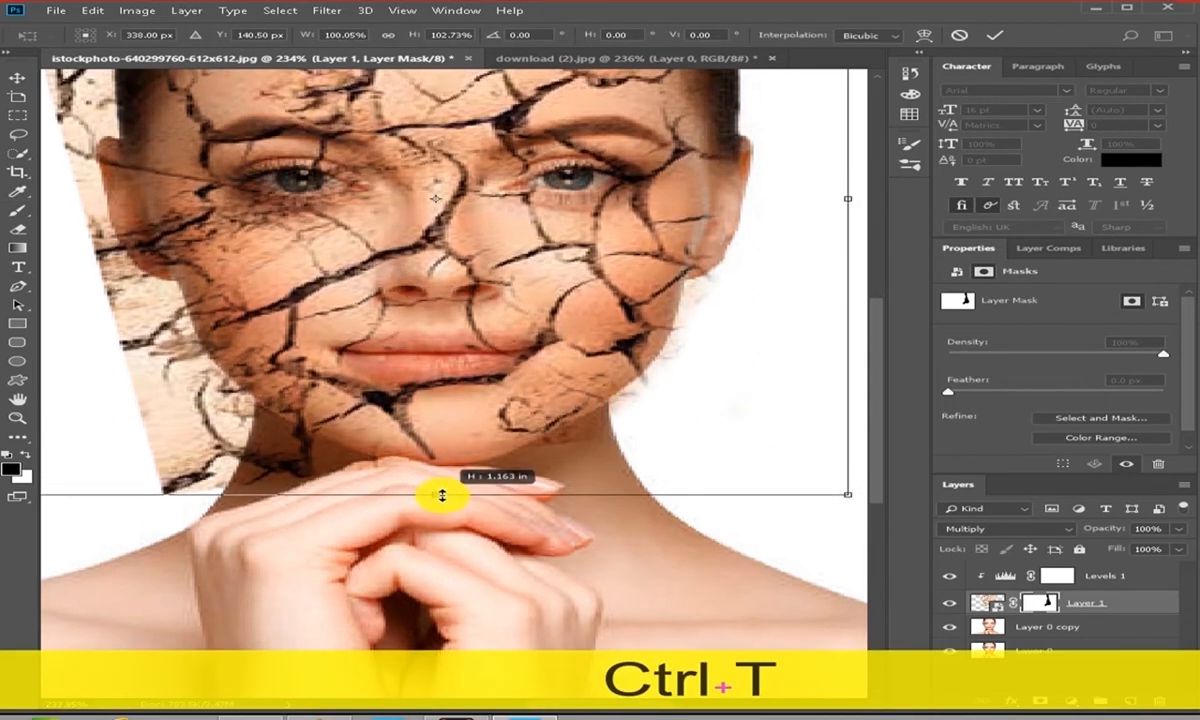
{"action": "left_click", "coordinate": [988, 38]}
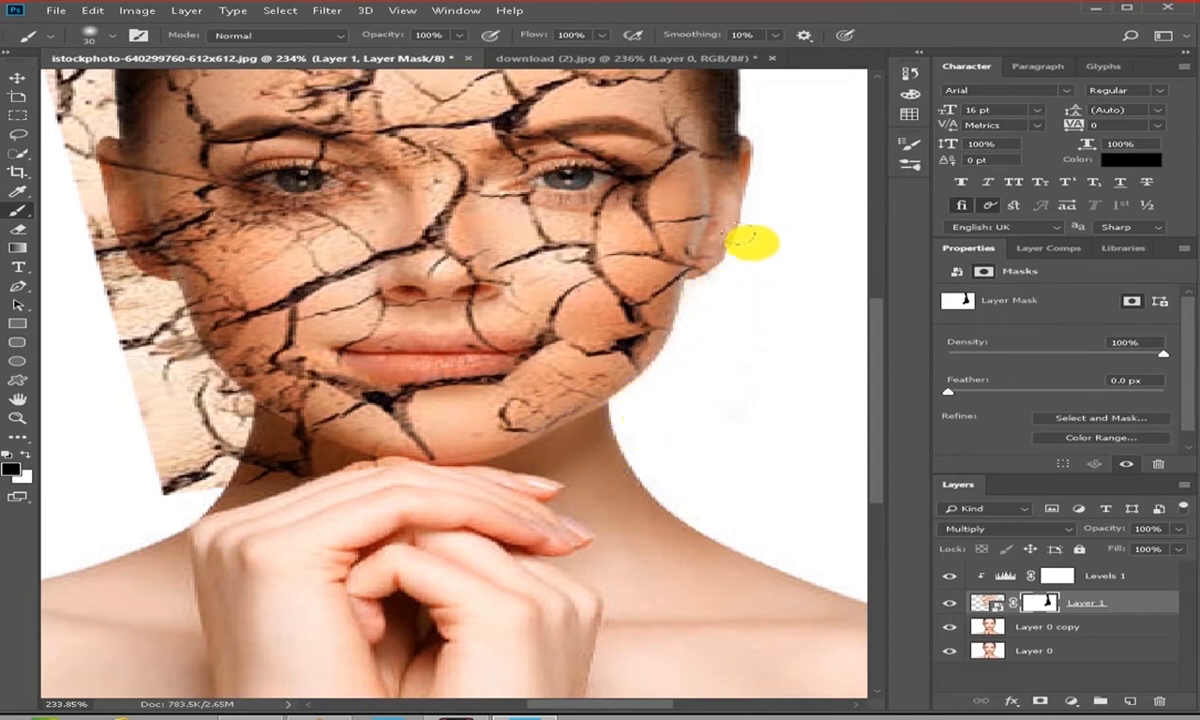
Step: Paint black on the Layer 1 mask to hide the texture outside the jaw, the face's left side and both ears
{"action": "mouse_move", "coordinate": [210, 475]}
{"action": "left_mouse_down"}
{"action": "mouse_move", "coordinate": [172, 368]}
{"action": "mouse_move", "coordinate": [130, 372]}
{"action": "mouse_move", "coordinate": [121, 289]}
{"action": "mouse_move", "coordinate": [172, 388]}
{"action": "mouse_move", "coordinate": [266, 453]}
{"action": "mouse_move", "coordinate": [242, 447]}
{"action": "mouse_move", "coordinate": [72, 249]}
{"action": "mouse_move", "coordinate": [59, 153]}
{"action": "mouse_move", "coordinate": [89, 219]}
{"action": "mouse_move", "coordinate": [108, 222]}
{"action": "mouse_move", "coordinate": [85, 90]}
{"action": "mouse_move", "coordinate": [62, 93]}
{"action": "mouse_move", "coordinate": [95, 265]}
{"action": "mouse_move", "coordinate": [227, 421]}
{"action": "left_mouse_up"}
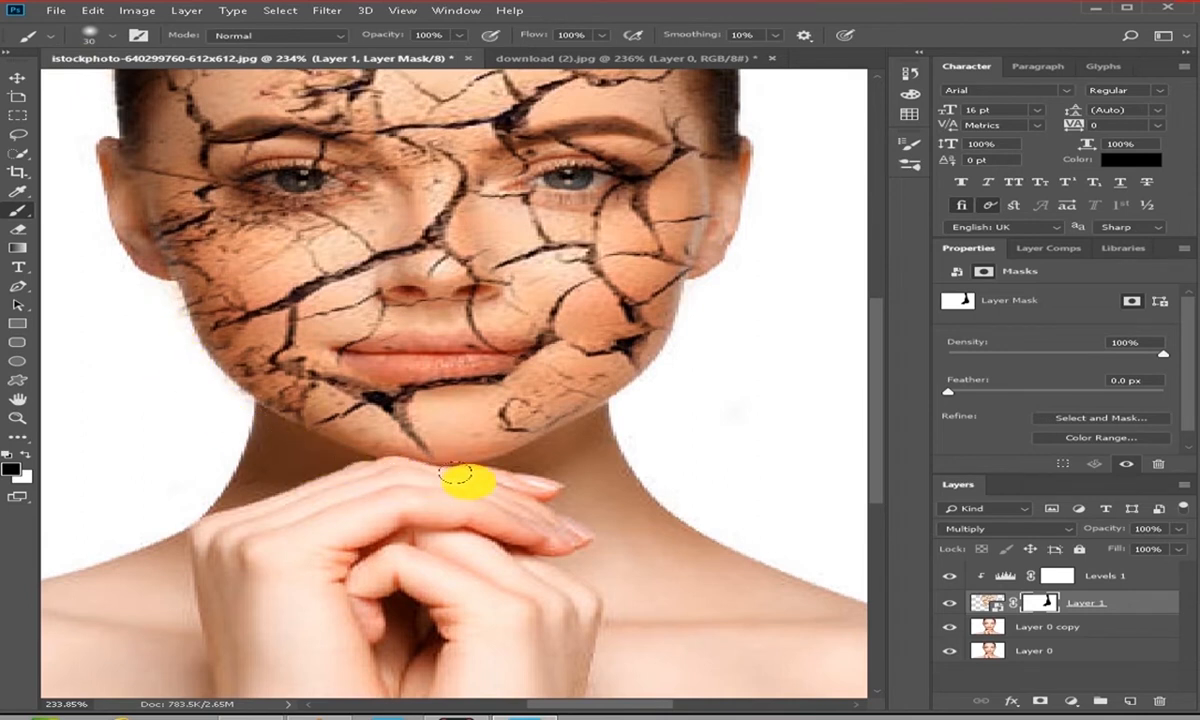
{"action": "scroll", "coordinate": [557, 282], "scroll_direction": "down", "scroll_amount": 3}
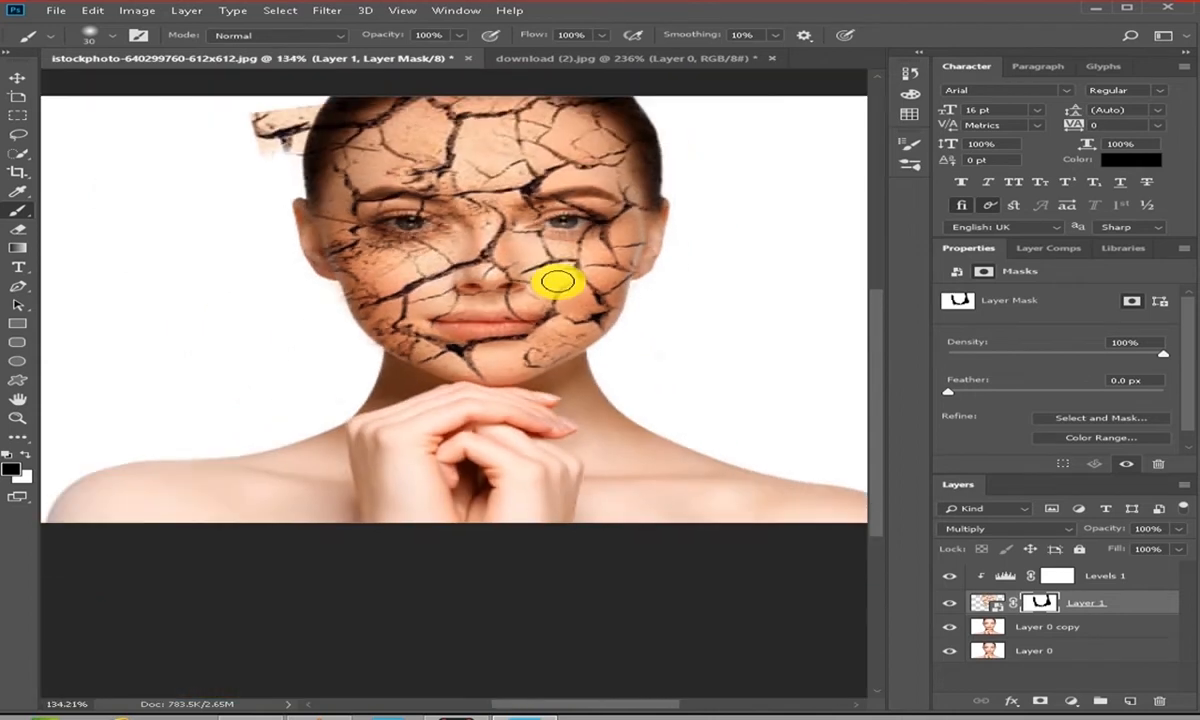
{"action": "scroll", "coordinate": [544, 201], "scroll_direction": "up", "scroll_amount": 1}
{"action": "mouse_move", "coordinate": [235, 110]}
{"action": "left_mouse_down"}
{"action": "mouse_move", "coordinate": [260, 99]}
{"action": "mouse_move", "coordinate": [289, 112]}
{"action": "mouse_move", "coordinate": [244, 107]}
{"action": "left_mouse_up"}
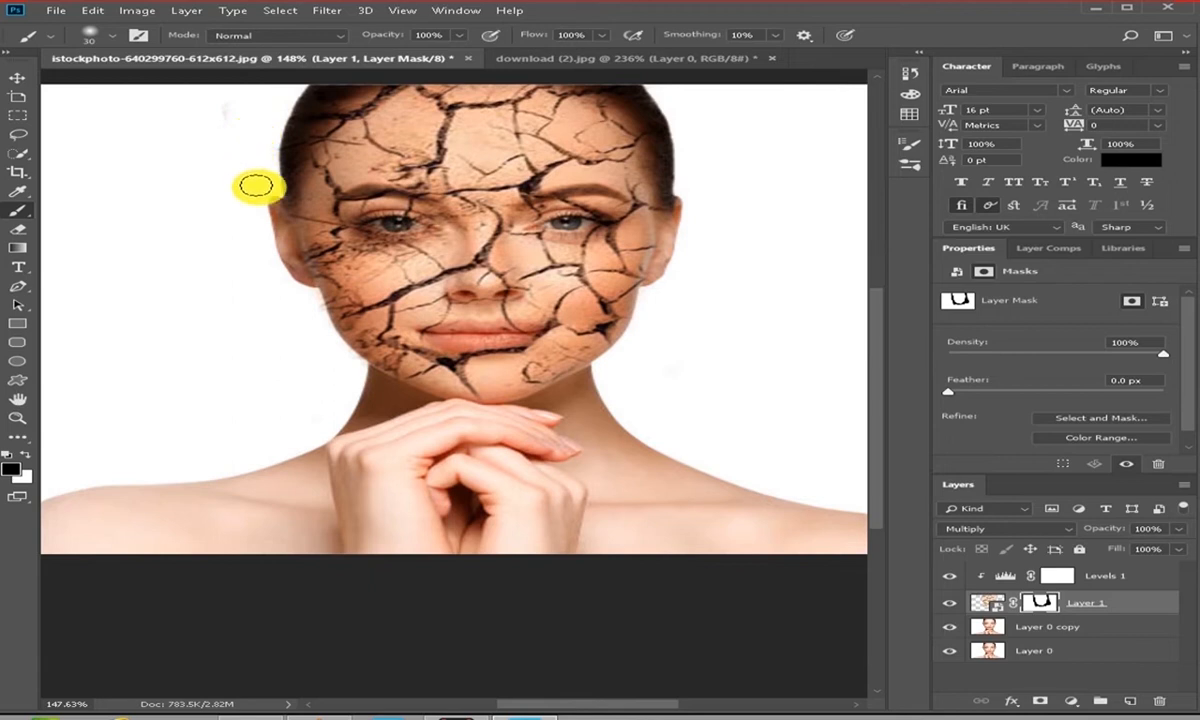
{"action": "left_click_drag", "start_coordinate": [272, 246], "coordinate": [285, 198]}
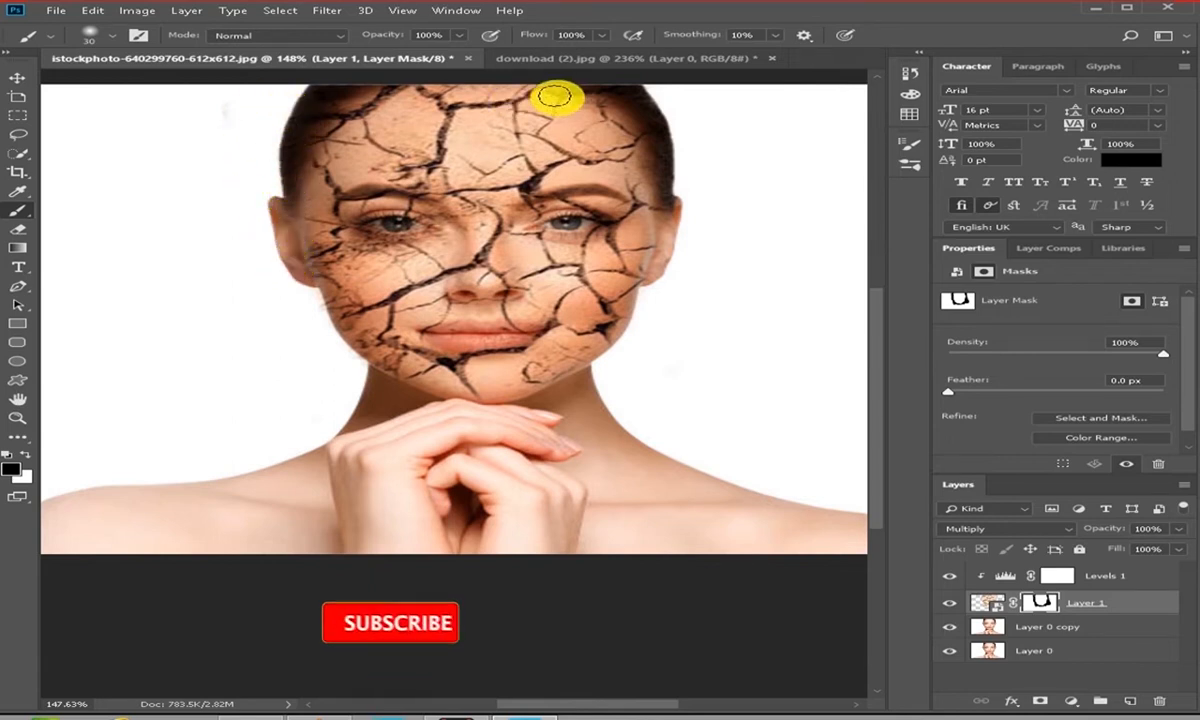
{"action": "mouse_move", "coordinate": [679, 216]}
{"action": "left_mouse_down"}
{"action": "mouse_move", "coordinate": [672, 275]}
{"action": "mouse_move", "coordinate": [656, 284]}
{"action": "left_mouse_up"}
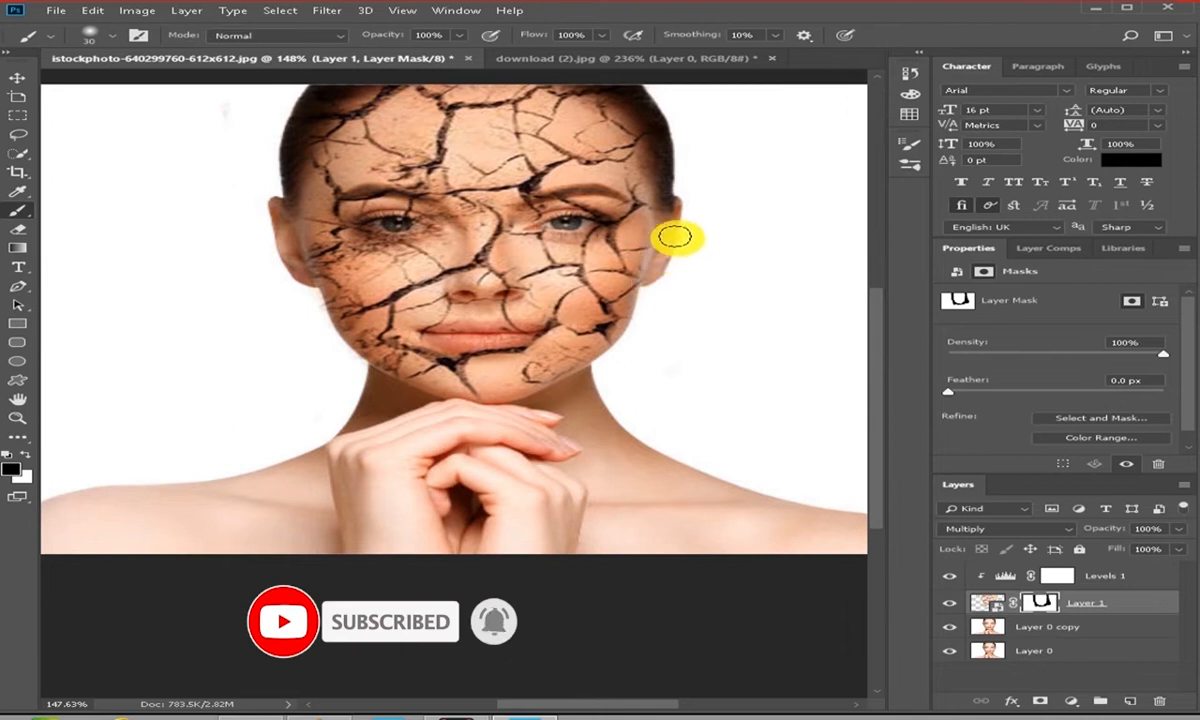
Step: Reduce the brush to 20 px and mask out the fine speckled texture on the cheek below the left-side eye
{"action": "scroll", "coordinate": [656, 262], "scroll_direction": "down", "scroll_amount": 1}
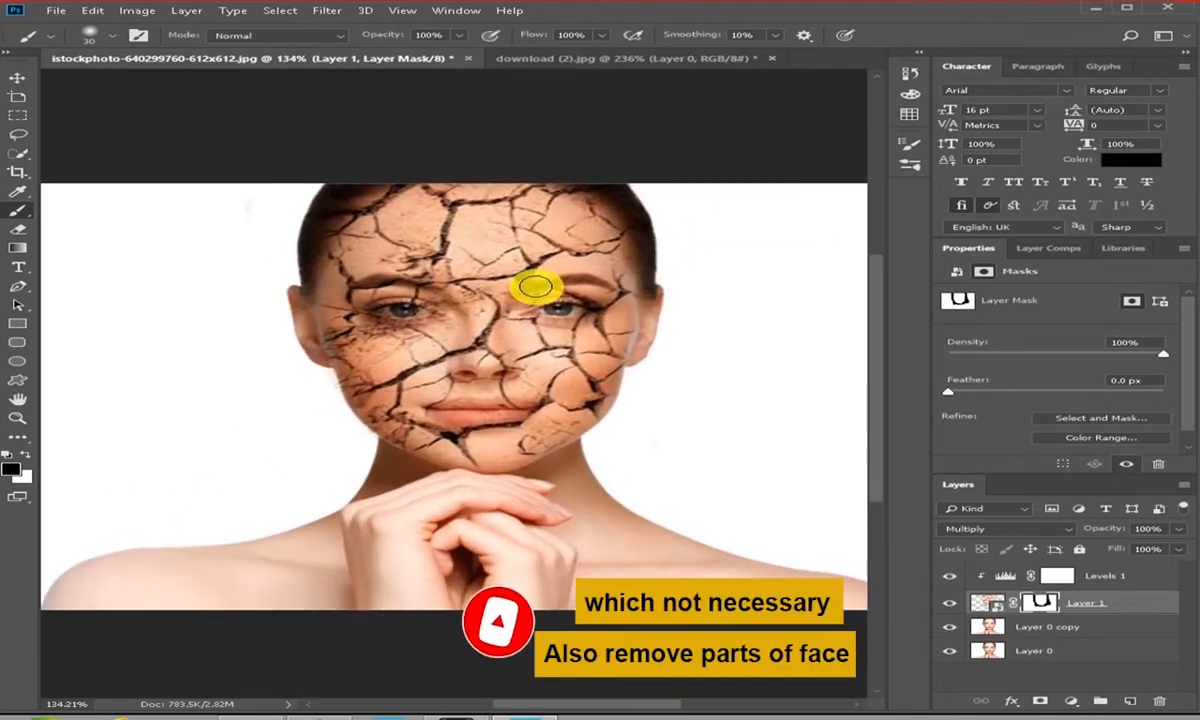
{"action": "scroll", "coordinate": [378, 340], "scroll_direction": "up", "scroll_amount": 5}
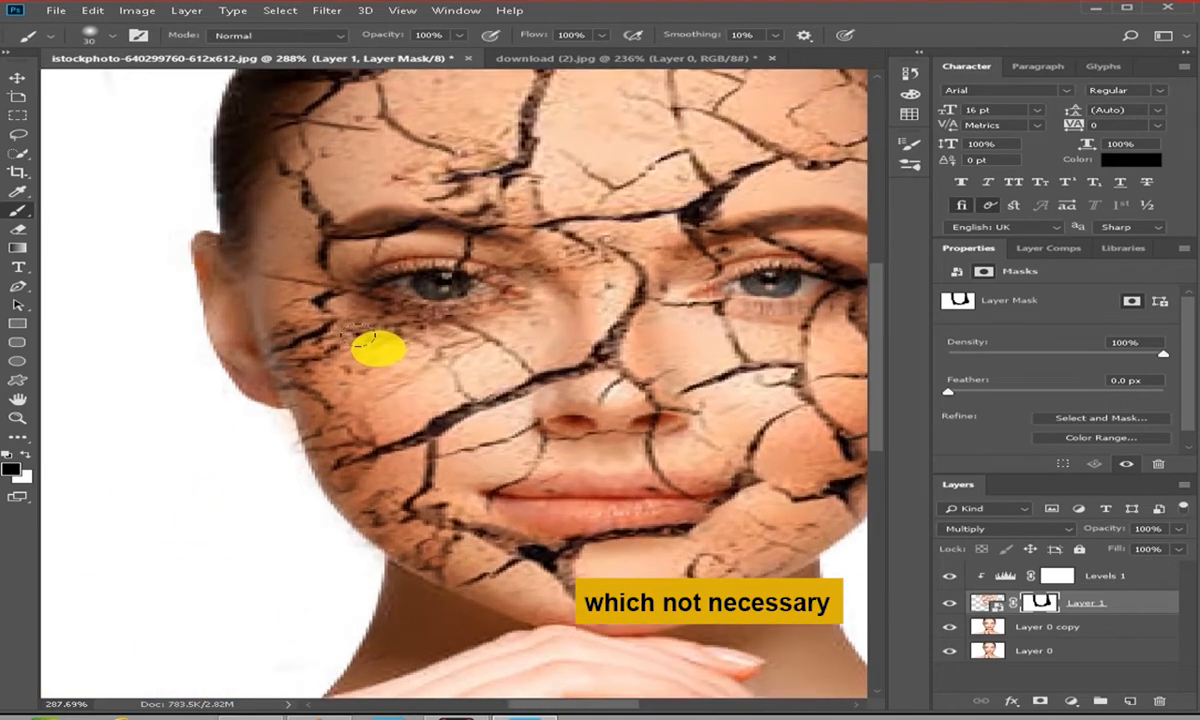
{"action": "scroll", "coordinate": [378, 348], "scroll_direction": "up", "scroll_amount": 2}
{"action": "key", "text": "bracketleft"}
{"action": "key", "text": "bracketleft"}
{"action": "key", "text": "bracketleft"}
{"action": "key", "text": "bracketleft"}
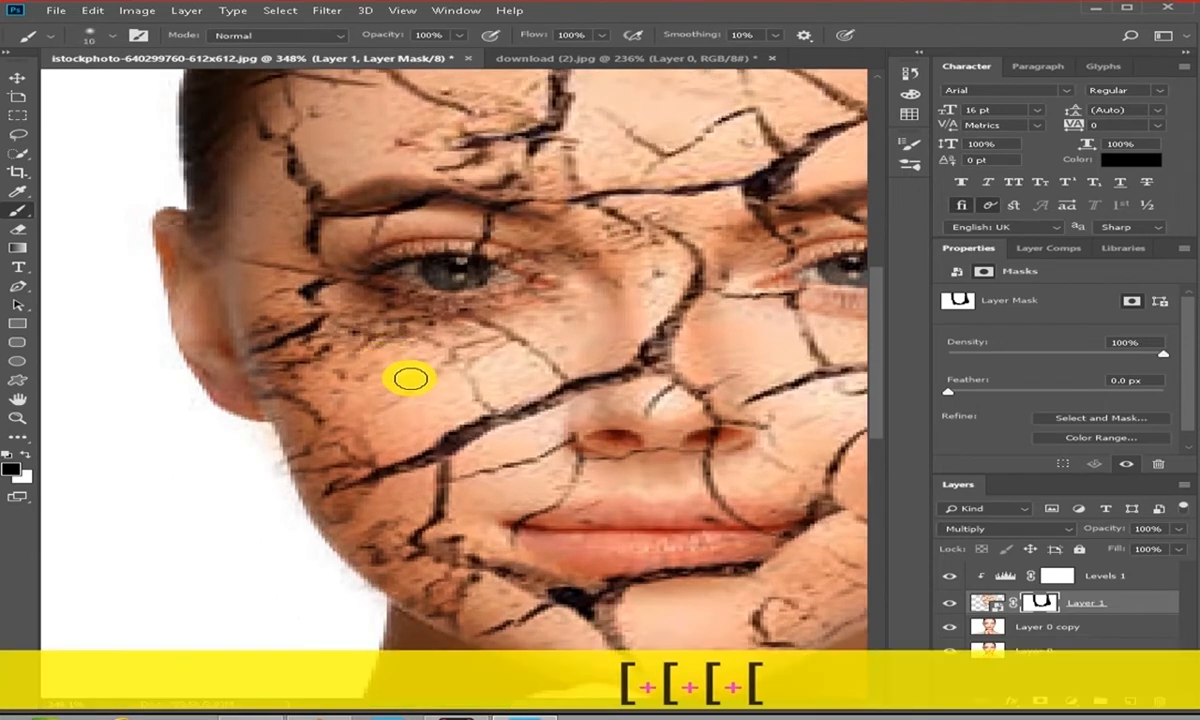
{"action": "key", "text": "bracketright"}
{"action": "mouse_move", "coordinate": [402, 383]}
{"action": "left_mouse_down"}
{"action": "mouse_move", "coordinate": [343, 341]}
{"action": "mouse_move", "coordinate": [422, 342]}
{"action": "mouse_move", "coordinate": [348, 323]}
{"action": "mouse_move", "coordinate": [352, 358]}
{"action": "left_mouse_up"}
Step: Undo and redo the last cheek stroke repeatedly to compare the skin with and without it
{"action": "key", "text": "ctrl+z"}
{"action": "key", "text": "ctrl+z"}
{"action": "key", "text": "ctrl+z"}
{"action": "key", "text": "ctrl+z"}
{"action": "key", "text": "ctrl+z"}
{"action": "key", "text": "ctrl+z"}
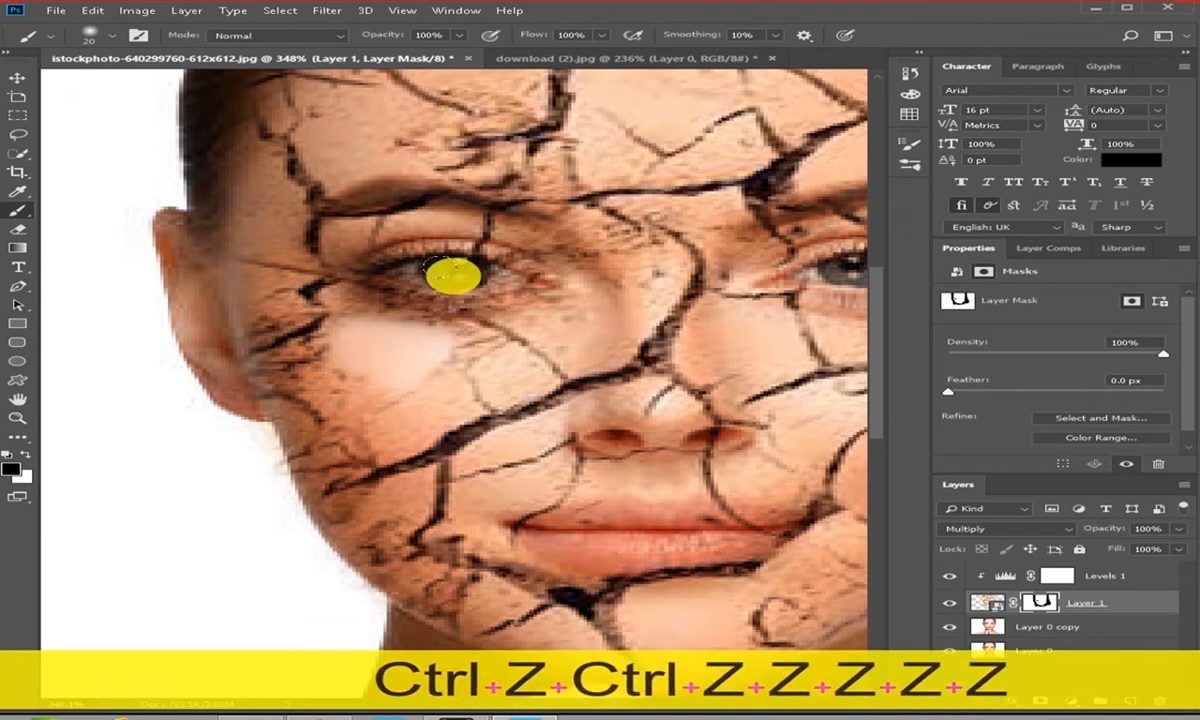
Step: Set the brush flow to 66% and mask out the texture between the cracks on the left-side cheek and the forehead
{"action": "left_click_drag", "start_coordinate": [578, 54], "coordinate": [570, 52]}
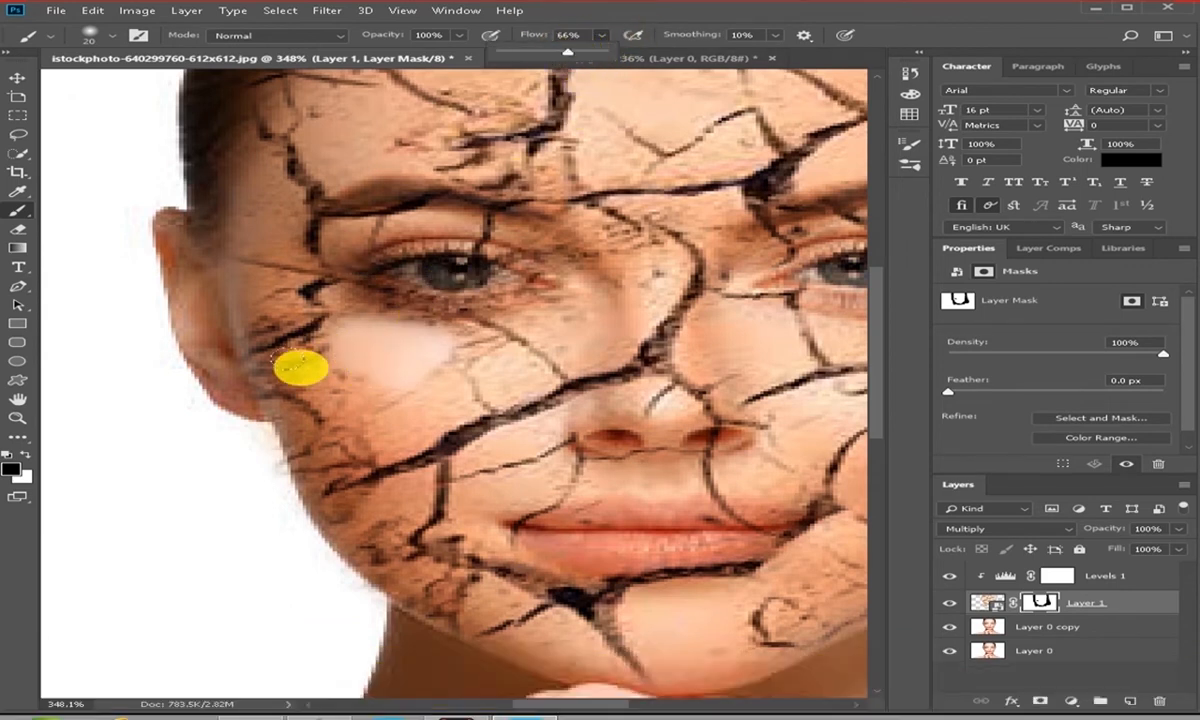
{"action": "mouse_move", "coordinate": [343, 322]}
{"action": "left_mouse_down"}
{"action": "mouse_move", "coordinate": [343, 376]}
{"action": "mouse_move", "coordinate": [394, 400]}
{"action": "mouse_move", "coordinate": [216, 274]}
{"action": "left_mouse_up"}
{"action": "mouse_move", "coordinate": [316, 126]}
{"action": "left_mouse_down"}
{"action": "mouse_move", "coordinate": [440, 138]}
{"action": "mouse_move", "coordinate": [477, 198]}
{"action": "left_mouse_up"}
{"action": "scroll", "coordinate": [458, 138], "scroll_direction": "down", "scroll_amount": 5}
{"action": "key", "text": "space"}
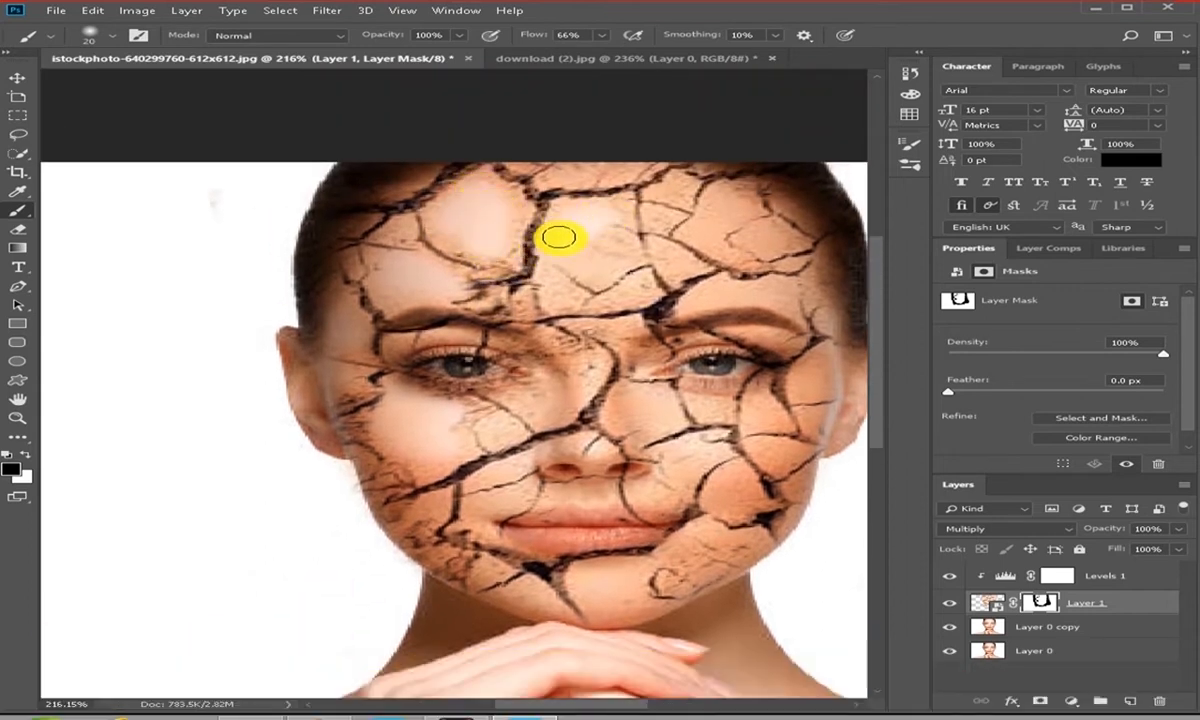
{"action": "mouse_move", "coordinate": [570, 211]}
{"action": "left_mouse_down"}
{"action": "mouse_move", "coordinate": [543, 161]}
{"action": "mouse_move", "coordinate": [599, 165]}
{"action": "mouse_move", "coordinate": [536, 160]}
{"action": "mouse_move", "coordinate": [634, 176]}
{"action": "mouse_move", "coordinate": [691, 201]}
{"action": "mouse_move", "coordinate": [705, 230]}
{"action": "mouse_move", "coordinate": [589, 264]}
{"action": "left_mouse_up"}
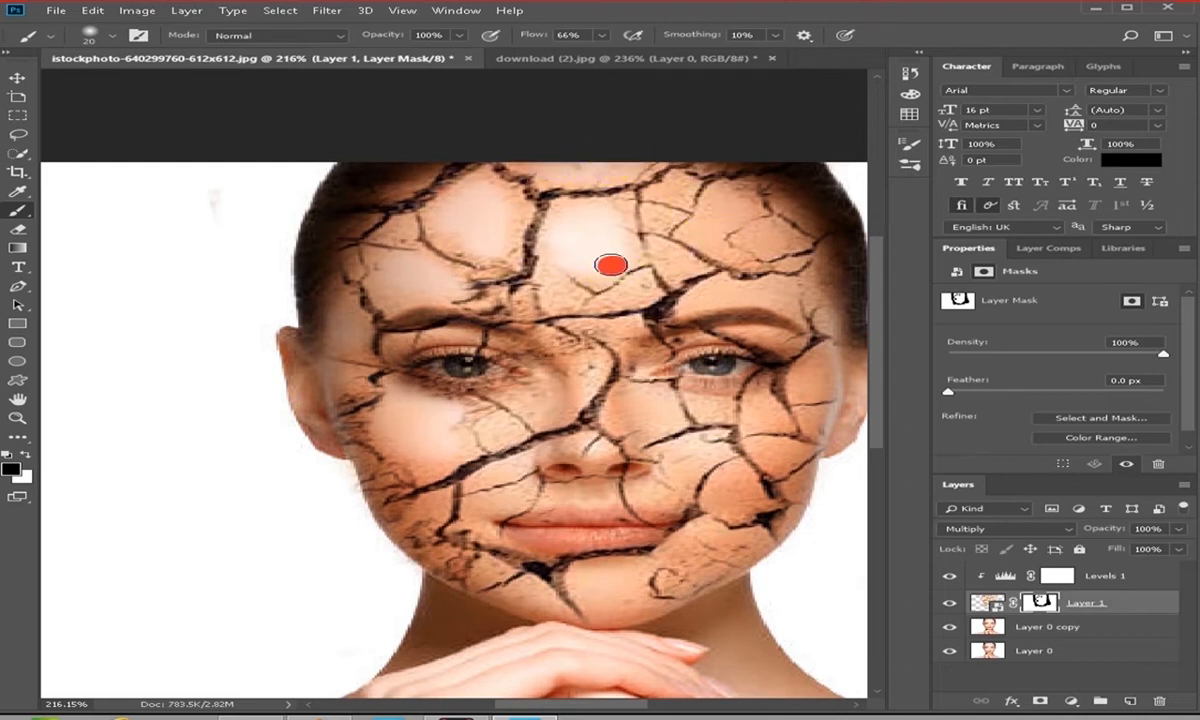
Step: Reduce the brush to 9 px and mask out the texture between the thin cracks on the central lower forehead
{"action": "key", "text": "bracketleft"}
{"action": "key", "text": "bracketleft"}
{"action": "key", "text": "bracketleft"}
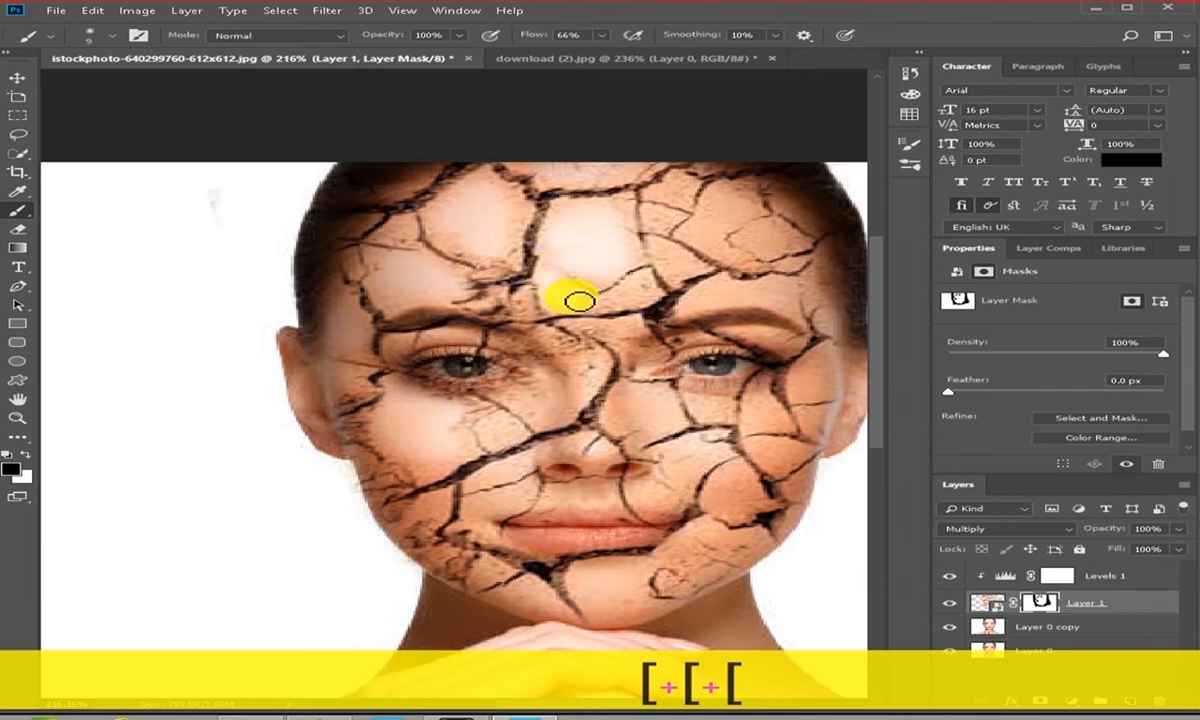
{"action": "left_click_drag", "start_coordinate": [612, 304], "coordinate": [652, 291]}
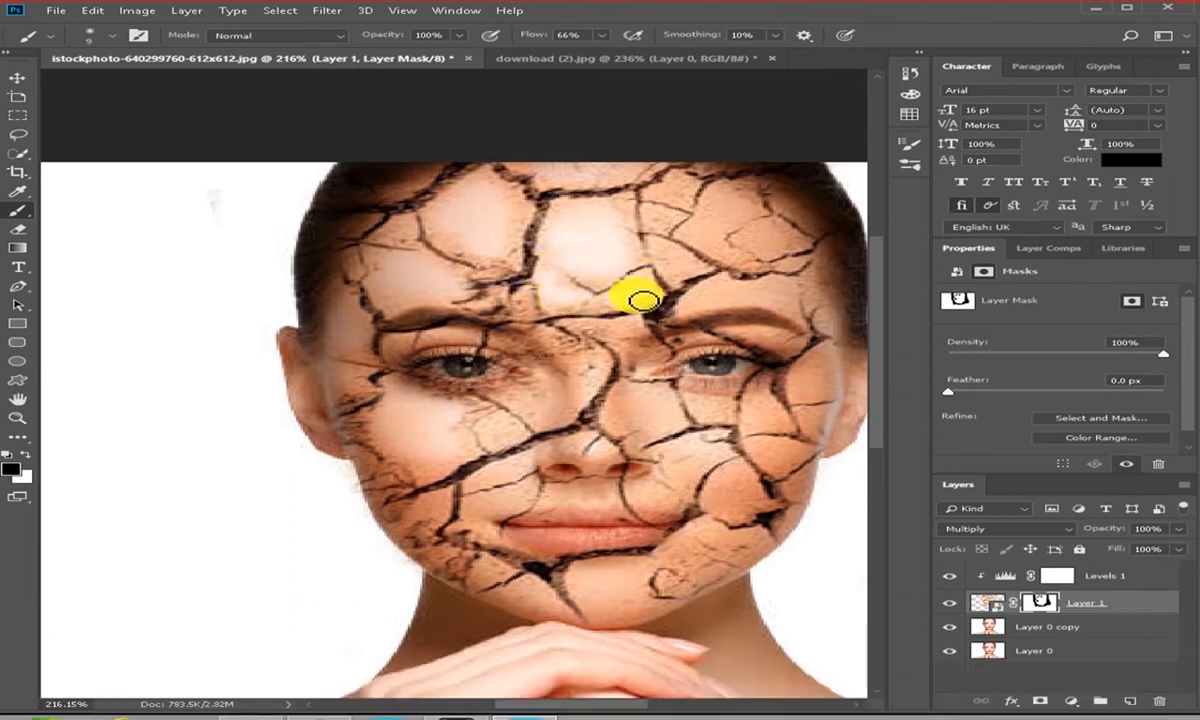
Step: Set the brush flow to 31% and soften the texture between the eyebrows and around the nose bridge
{"action": "left_click", "coordinate": [597, 36]}
{"action": "left_click_drag", "start_coordinate": [567, 56], "coordinate": [572, 55]}
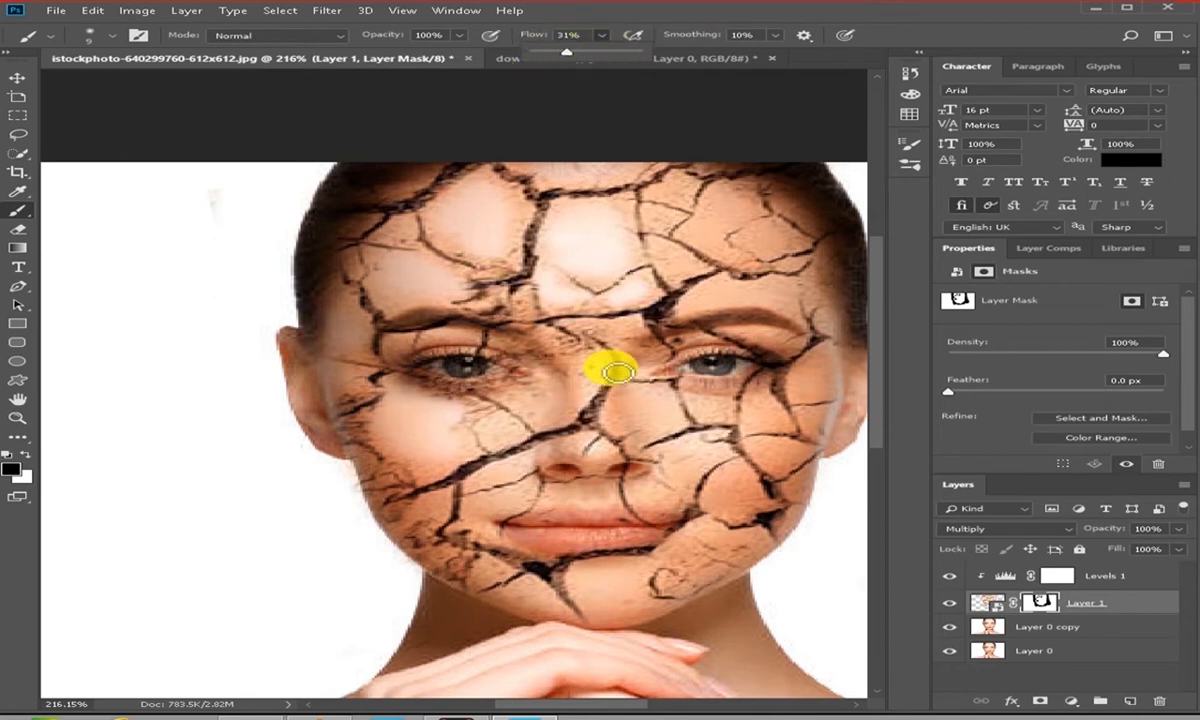
{"action": "mouse_move", "coordinate": [630, 328]}
{"action": "left_mouse_down"}
{"action": "mouse_move", "coordinate": [612, 334]}
{"action": "mouse_move", "coordinate": [597, 315]}
{"action": "left_mouse_up"}
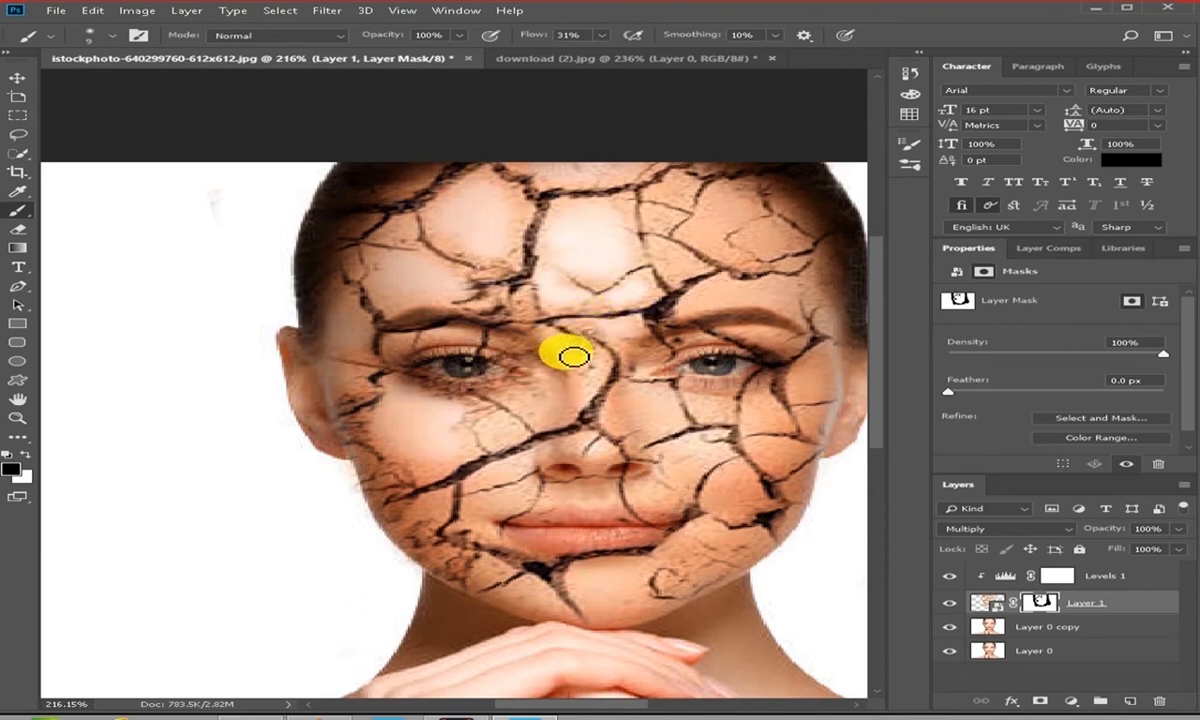
Step: Switch to white, enlarge the brush to 25 px and partly restore the texture on the central forehead patch
{"action": "left_click", "coordinate": [28, 456]}
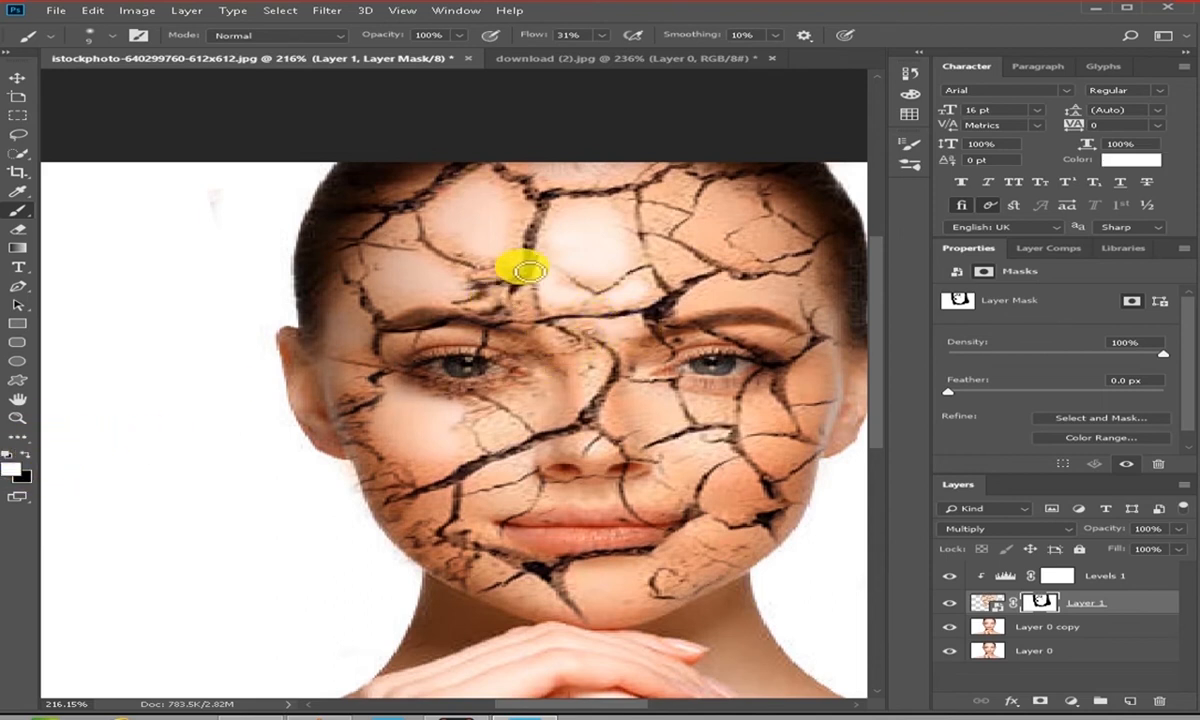
{"action": "key", "text": "bracketright"}
{"action": "key", "text": "bracketright"}
{"action": "key", "text": "bracketright"}
{"action": "key", "text": "bracketright"}
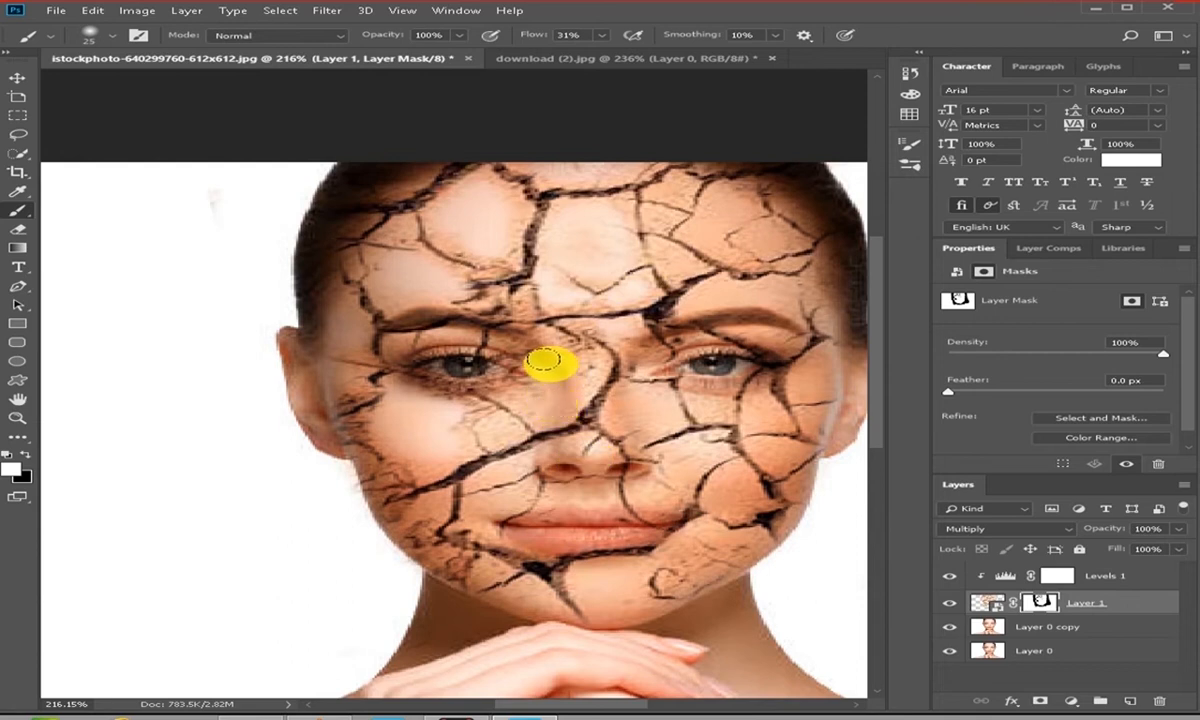
Step: Switch back to black and soften the texture on the mask around both eyes, the lips and the chin
{"action": "left_click", "coordinate": [22, 456]}
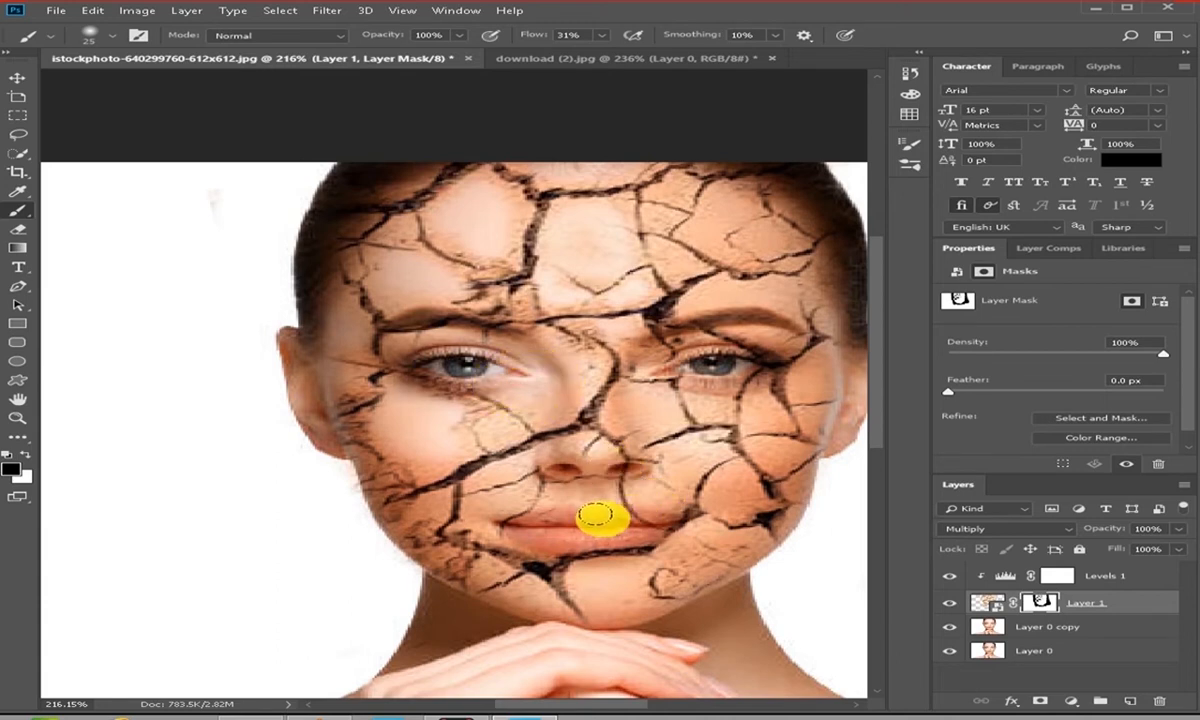
{"action": "left_click", "coordinate": [581, 497]}
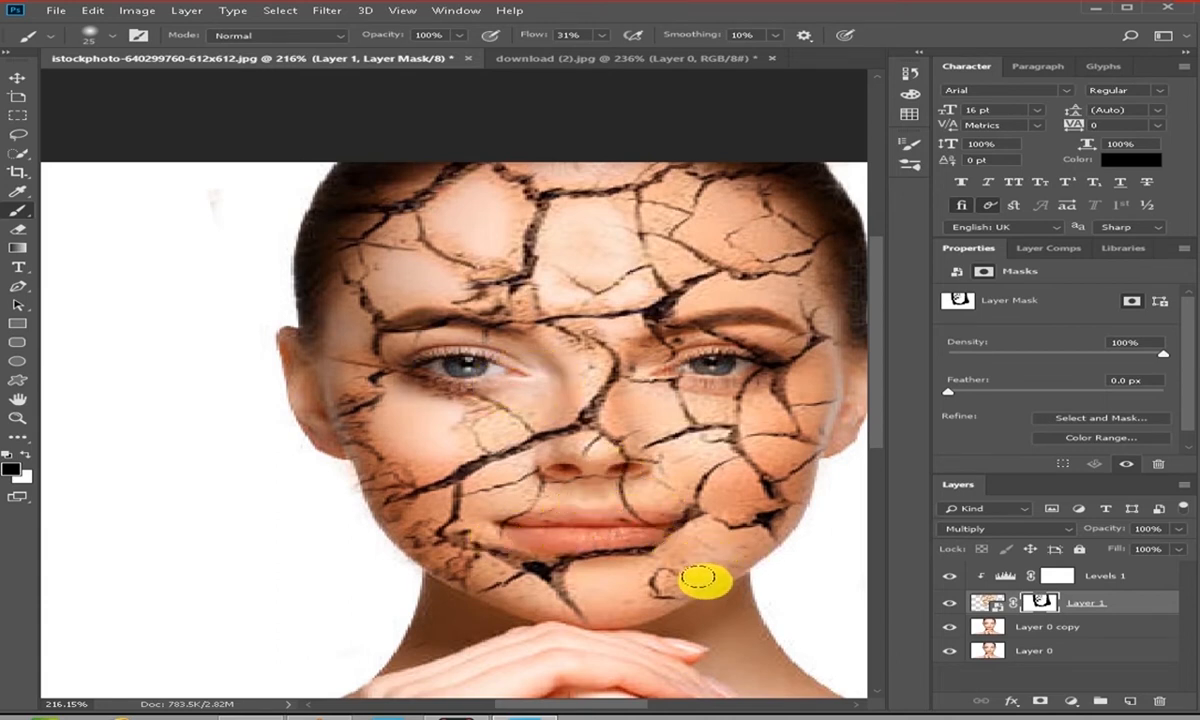
{"action": "left_click", "coordinate": [735, 570]}
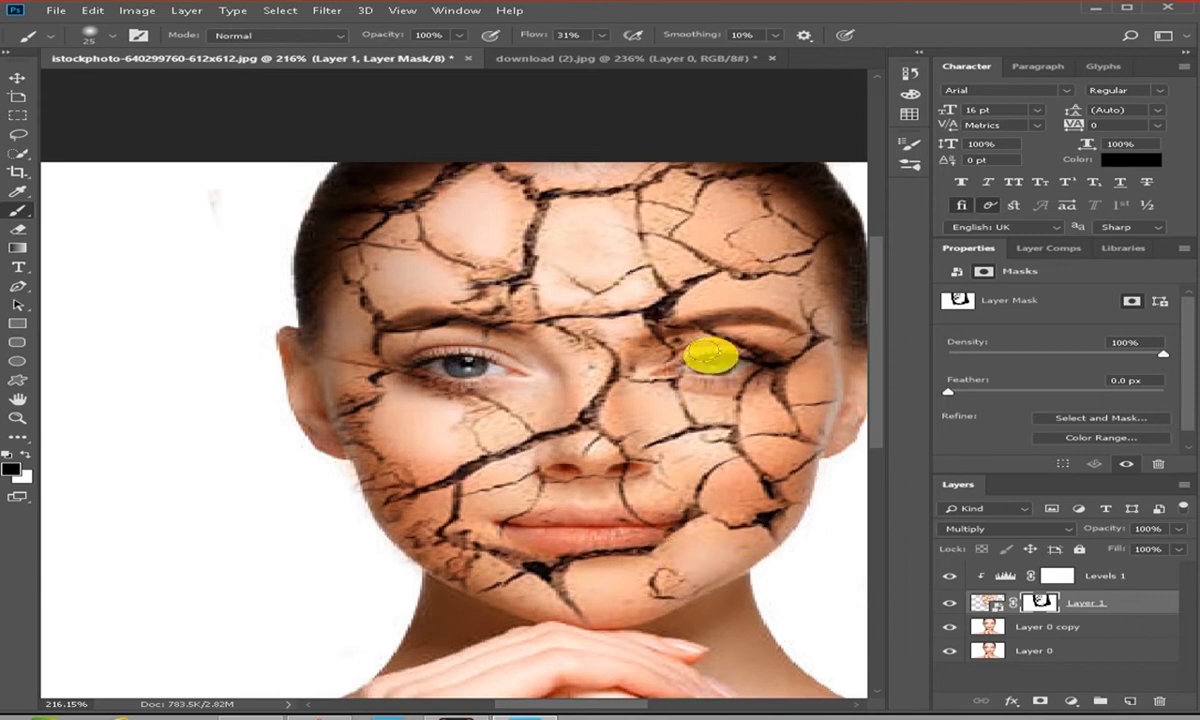
{"action": "left_click_drag", "start_coordinate": [709, 364], "coordinate": [676, 350]}
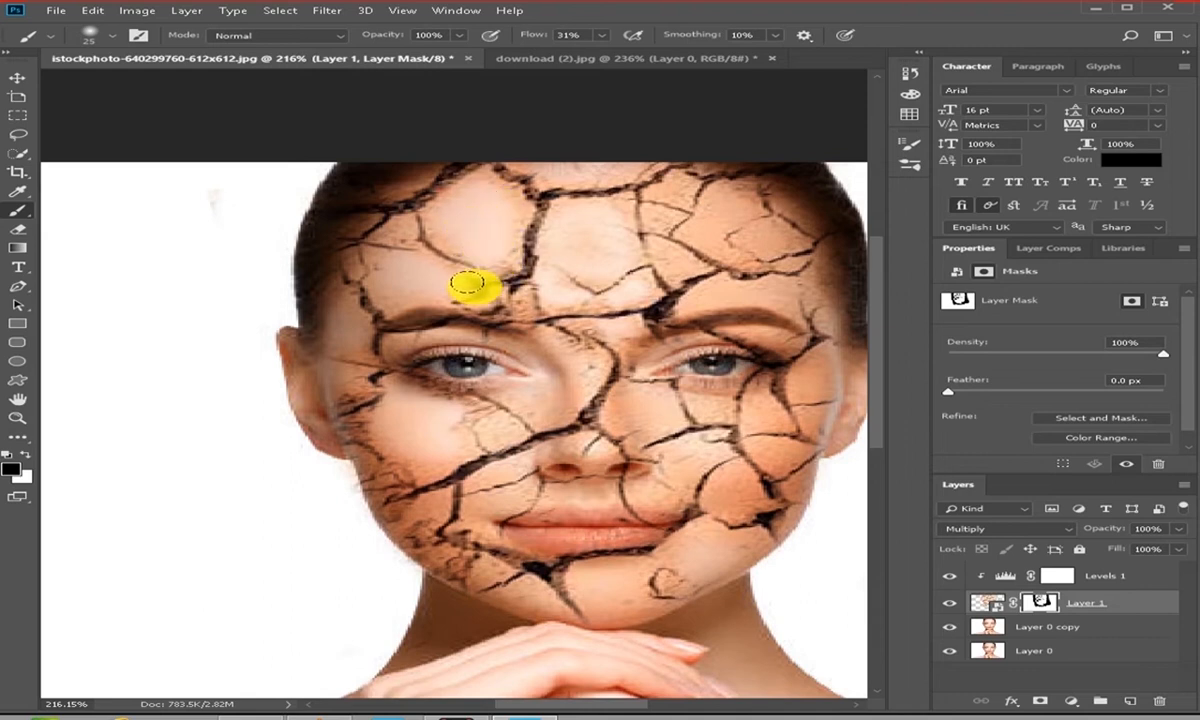
Step: Reduce the brush to 10 px and mask out the remaining fine texture between the cracks on the cheeks, jaw and forehead
{"action": "key", "text": "bracketleft"}
{"action": "key", "text": "bracketleft"}
{"action": "key", "text": "bracketleft"}
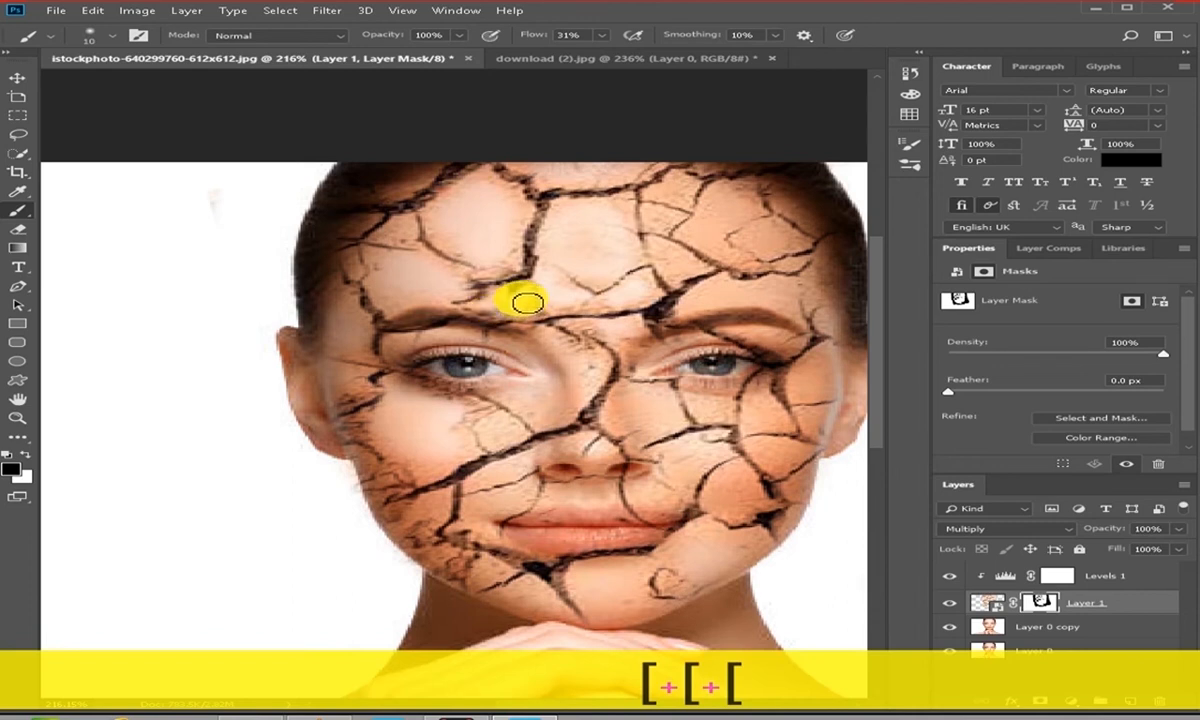
{"action": "mouse_move", "coordinate": [349, 406]}
{"action": "left_mouse_down"}
{"action": "mouse_move", "coordinate": [343, 439]}
{"action": "mouse_move", "coordinate": [373, 499]}
{"action": "mouse_move", "coordinate": [370, 488]}
{"action": "mouse_move", "coordinate": [391, 486]}
{"action": "mouse_move", "coordinate": [370, 480]}
{"action": "mouse_move", "coordinate": [395, 482]}
{"action": "mouse_move", "coordinate": [374, 476]}
{"action": "mouse_move", "coordinate": [369, 506]}
{"action": "mouse_move", "coordinate": [382, 521]}
{"action": "mouse_move", "coordinate": [445, 502]}
{"action": "mouse_move", "coordinate": [415, 533]}
{"action": "mouse_move", "coordinate": [451, 526]}
{"action": "mouse_move", "coordinate": [432, 560]}
{"action": "mouse_move", "coordinate": [497, 569]}
{"action": "mouse_move", "coordinate": [417, 562]}
{"action": "mouse_move", "coordinate": [456, 559]}
{"action": "mouse_move", "coordinate": [445, 564]}
{"action": "mouse_move", "coordinate": [456, 577]}
{"action": "mouse_move", "coordinate": [464, 563]}
{"action": "mouse_move", "coordinate": [437, 575]}
{"action": "mouse_move", "coordinate": [401, 553]}
{"action": "mouse_move", "coordinate": [393, 527]}
{"action": "mouse_move", "coordinate": [435, 531]}
{"action": "mouse_move", "coordinate": [437, 517]}
{"action": "mouse_move", "coordinate": [393, 536]}
{"action": "mouse_move", "coordinate": [444, 529]}
{"action": "mouse_move", "coordinate": [417, 531]}
{"action": "mouse_move", "coordinate": [433, 576]}
{"action": "mouse_move", "coordinate": [462, 568]}
{"action": "mouse_move", "coordinate": [450, 586]}
{"action": "mouse_move", "coordinate": [449, 563]}
{"action": "mouse_move", "coordinate": [452, 575]}
{"action": "mouse_move", "coordinate": [505, 580]}
{"action": "mouse_move", "coordinate": [503, 570]}
{"action": "mouse_move", "coordinate": [627, 614]}
{"action": "mouse_move", "coordinate": [706, 546]}
{"action": "left_mouse_up"}
{"action": "mouse_move", "coordinate": [703, 403]}
{"action": "left_mouse_down"}
{"action": "mouse_move", "coordinate": [705, 247]}
{"action": "mouse_move", "coordinate": [785, 327]}
{"action": "mouse_move", "coordinate": [750, 437]}
{"action": "mouse_move", "coordinate": [727, 397]}
{"action": "mouse_move", "coordinate": [627, 434]}
{"action": "mouse_move", "coordinate": [691, 455]}
{"action": "mouse_move", "coordinate": [696, 471]}
{"action": "mouse_move", "coordinate": [696, 455]}
{"action": "left_mouse_up"}
{"action": "left_click_drag", "start_coordinate": [625, 245], "coordinate": [629, 250]}
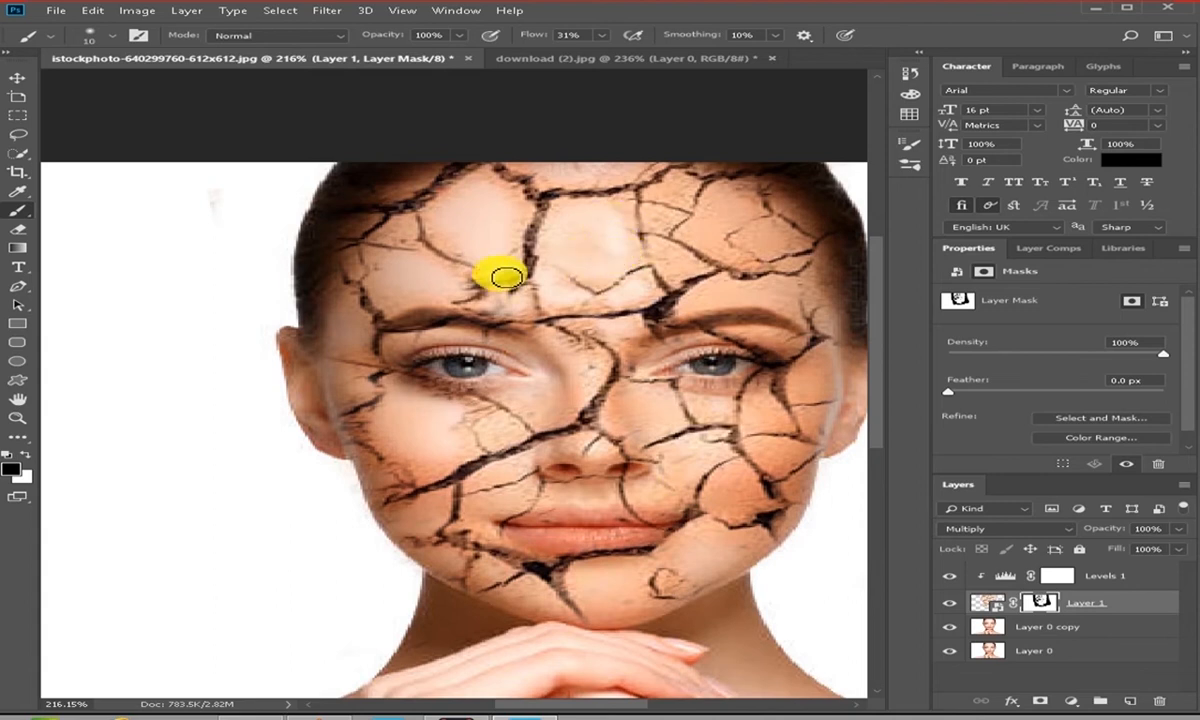
Step: Switch to white and restore the faded crack on the forehead above the inner end of the left-side eyebrow
{"action": "left_click", "coordinate": [25, 453]}
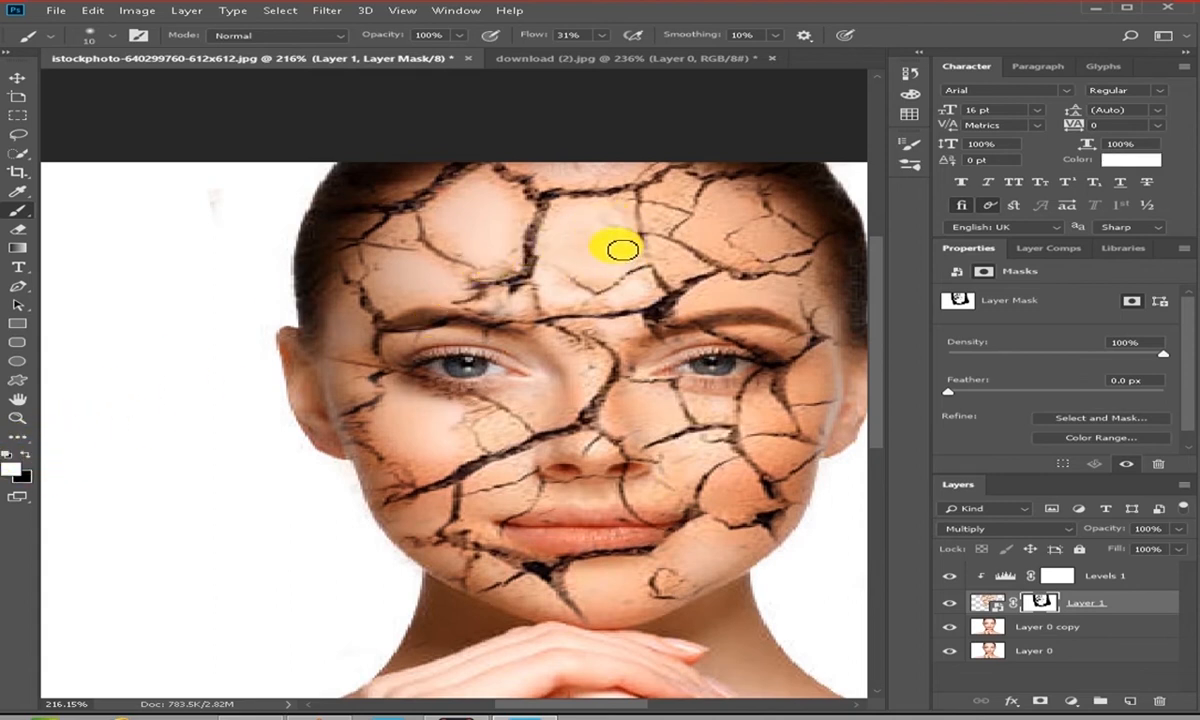
{"action": "scroll", "coordinate": [593, 236], "scroll_direction": "down", "scroll_amount": 6}
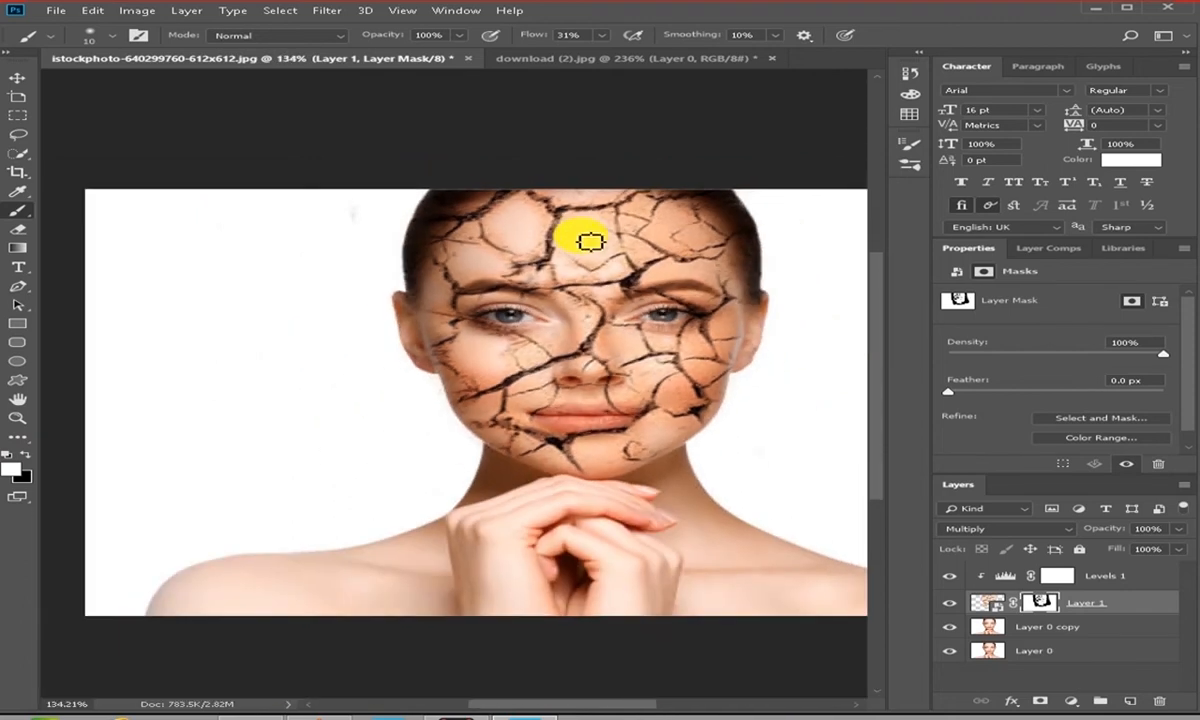
{"action": "scroll", "coordinate": [557, 423], "scroll_direction": "up", "scroll_amount": 2}
{"action": "left_click_drag", "start_coordinate": [491, 334], "coordinate": [493, 290]}
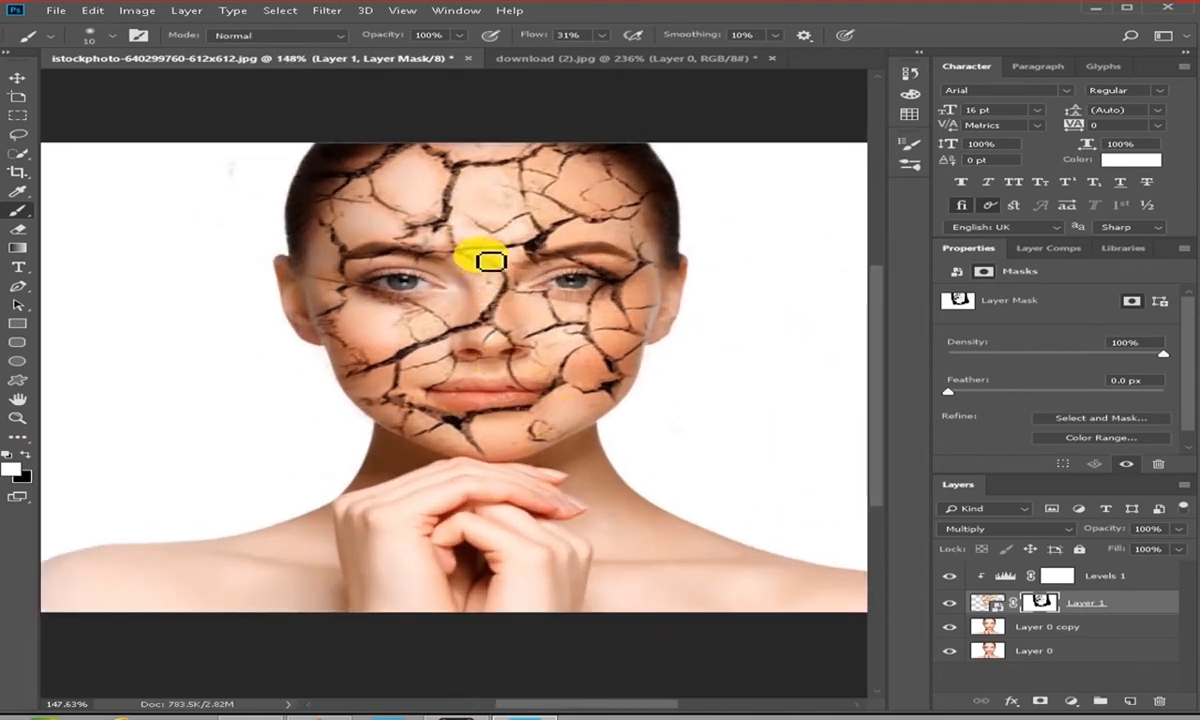
Step: Set the brush flow to 49% for painting the mask around the nose bridge
{"action": "scroll", "coordinate": [500, 265], "scroll_direction": "up", "scroll_amount": 5}
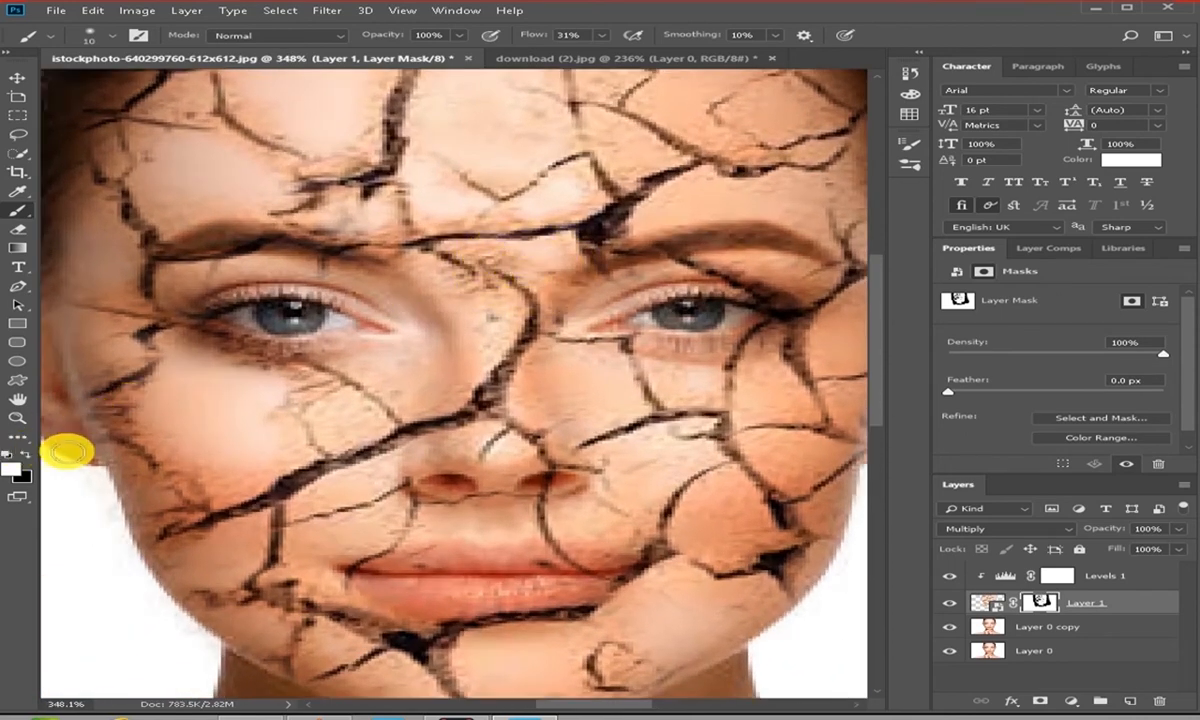
{"action": "left_click", "coordinate": [598, 36]}
{"action": "left_click_drag", "start_coordinate": [618, 58], "coordinate": [623, 58]}
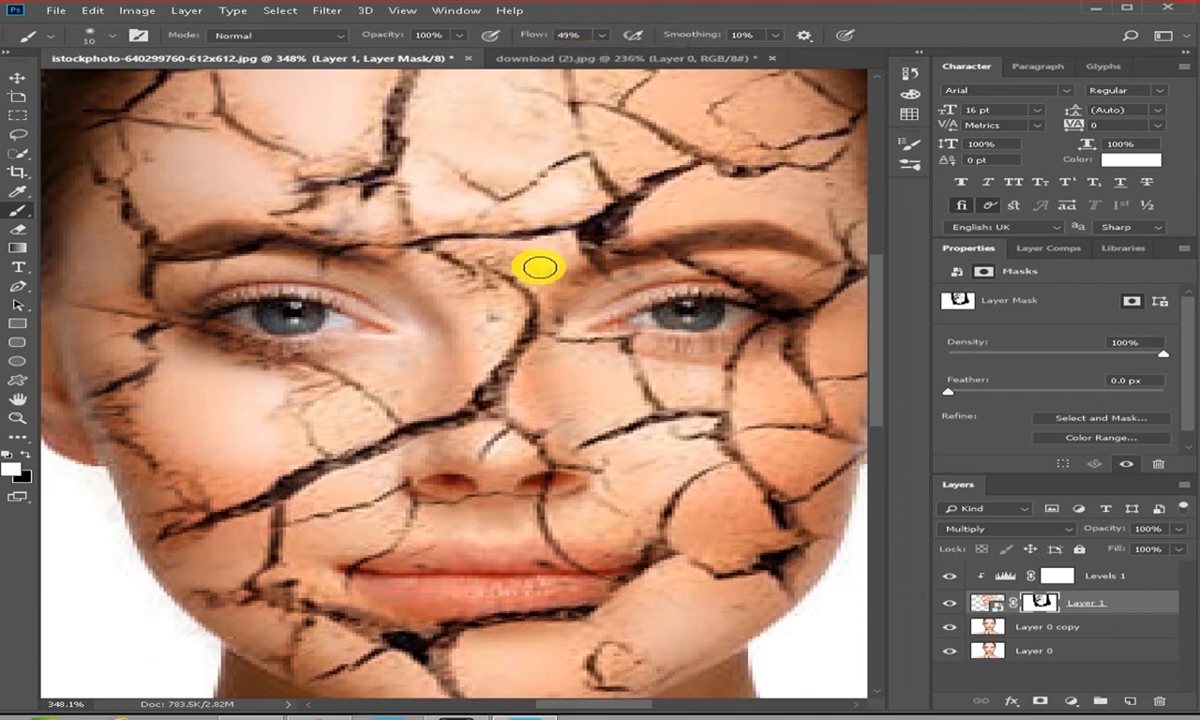
Step: Switch to black and mask out the remaining texture specks between the left-side eye and the nose bridge
{"action": "left_click", "coordinate": [20, 452]}
{"action": "mouse_move", "coordinate": [481, 254]}
{"action": "left_mouse_down"}
{"action": "mouse_move", "coordinate": [514, 262]}
{"action": "mouse_move", "coordinate": [461, 285]}
{"action": "mouse_move", "coordinate": [488, 297]}
{"action": "mouse_move", "coordinate": [463, 286]}
{"action": "left_mouse_up"}
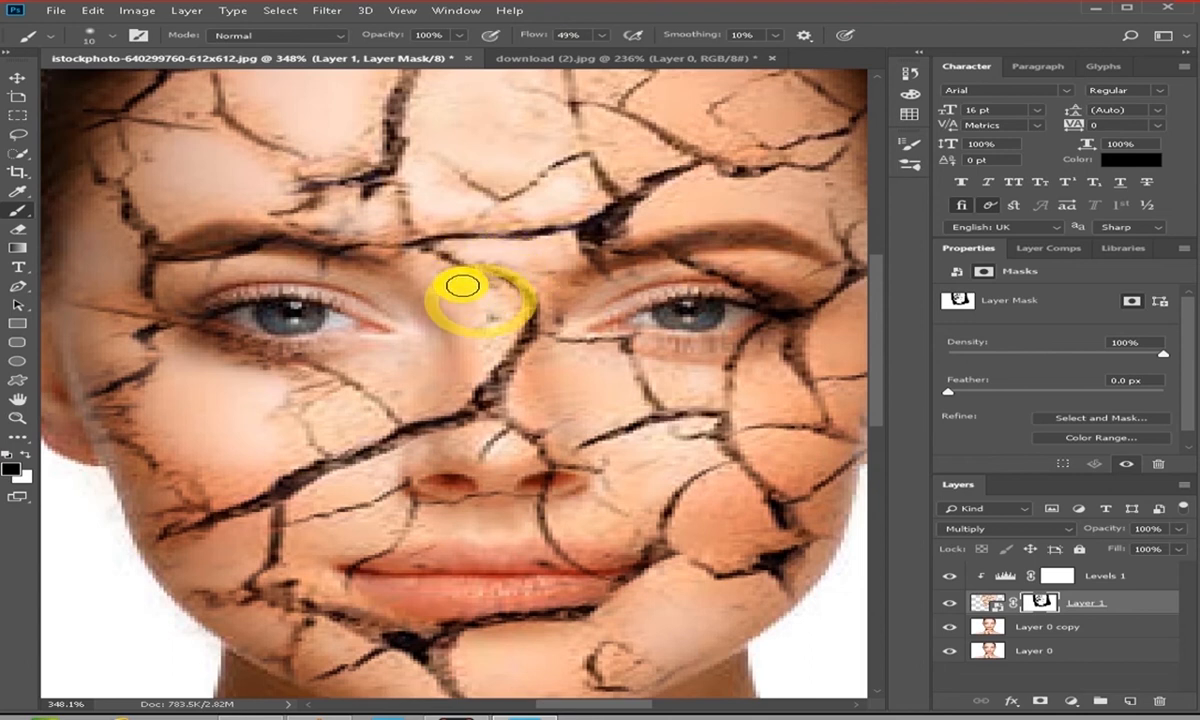
{"action": "scroll", "coordinate": [420, 328], "scroll_direction": "down", "scroll_amount": 3}
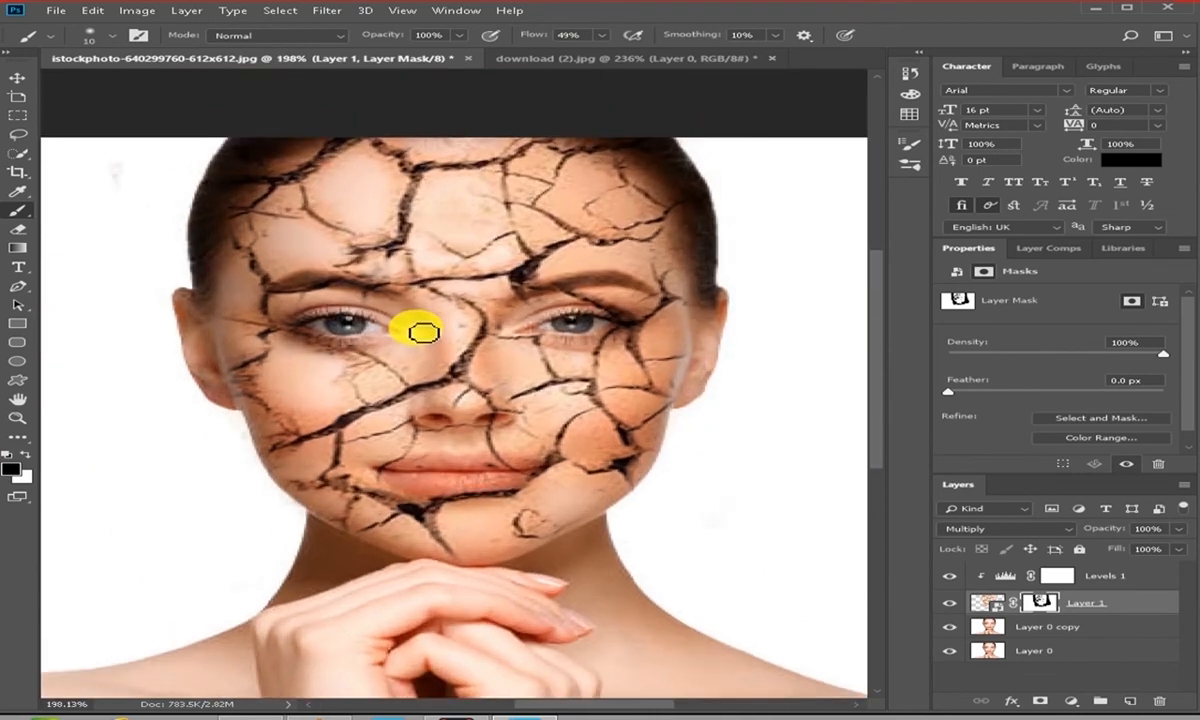
{"action": "scroll", "coordinate": [420, 328], "scroll_direction": "down", "scroll_amount": 3}
{"action": "key", "text": "x"}
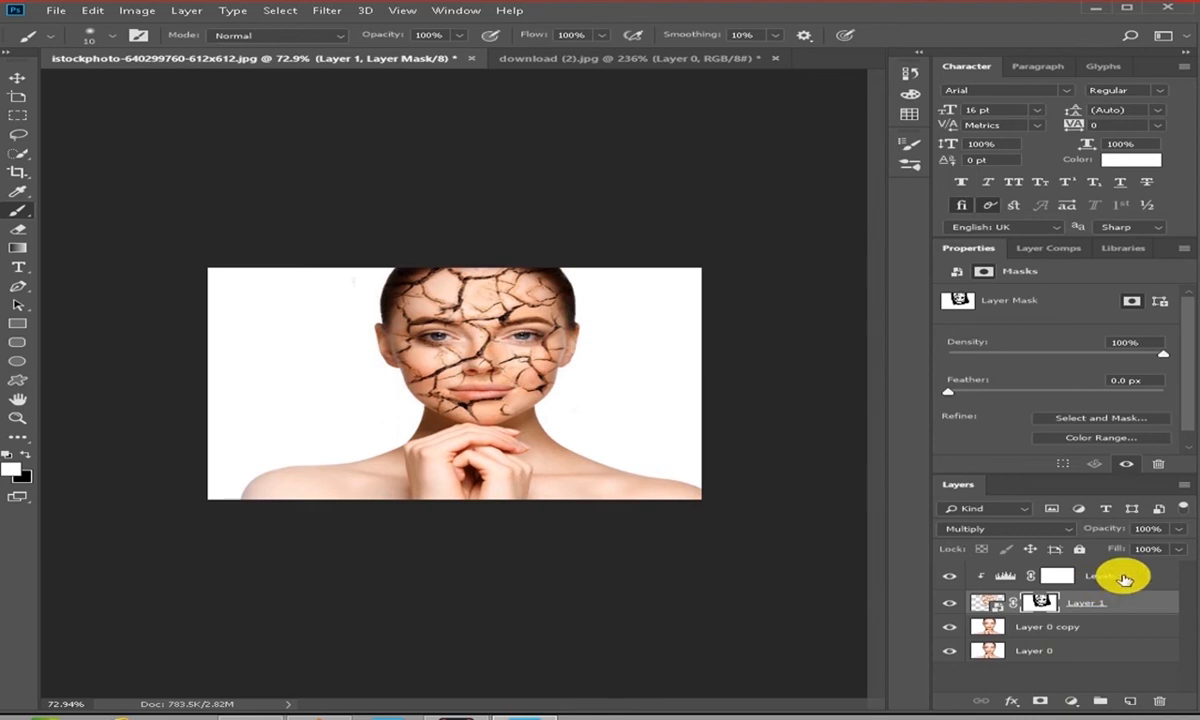
Step: Add a Gradient Map adjustment layer above the Levels 1 layer
{"action": "left_click", "coordinate": [1124, 578]}
{"action": "scroll", "coordinate": [571, 372], "scroll_direction": "up", "scroll_amount": 3}
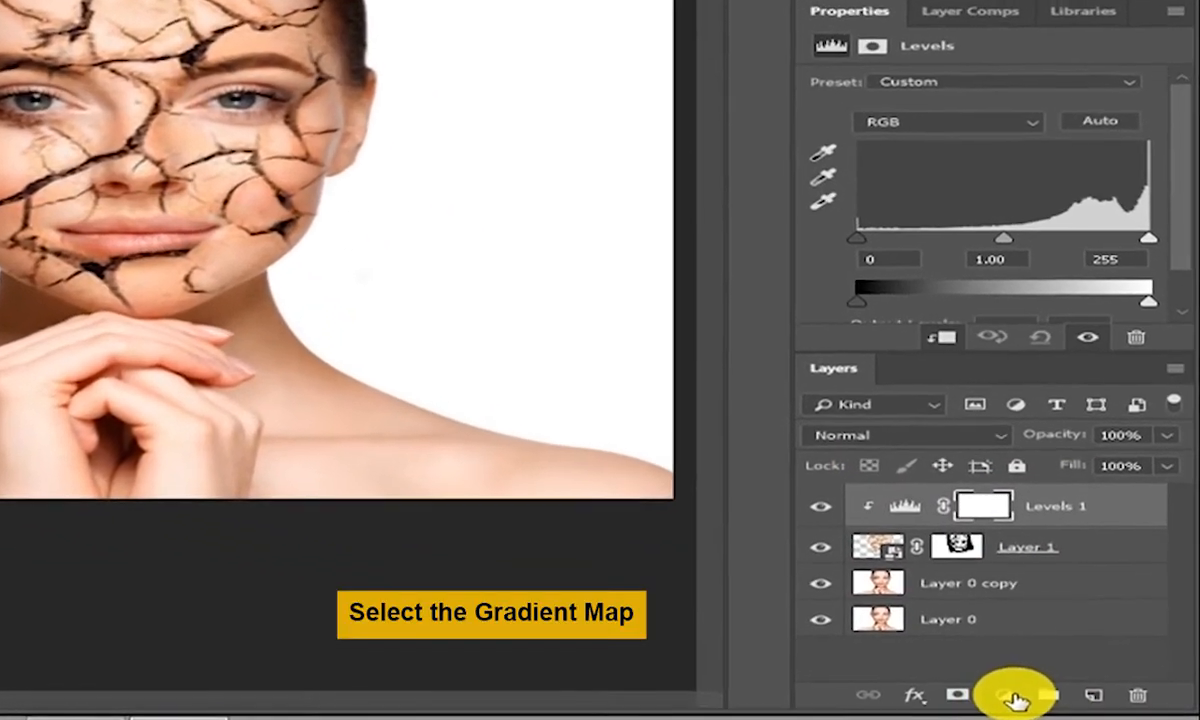
{"action": "left_click", "coordinate": [1022, 697]}
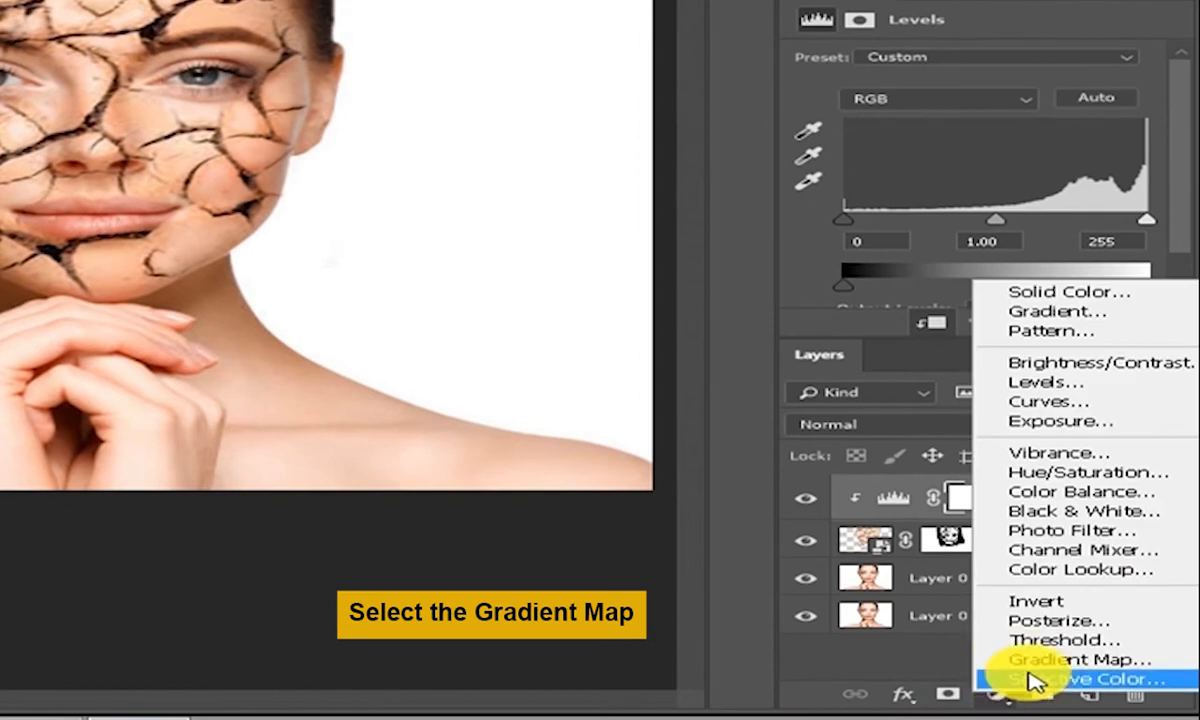
{"action": "left_click", "coordinate": [1040, 661]}
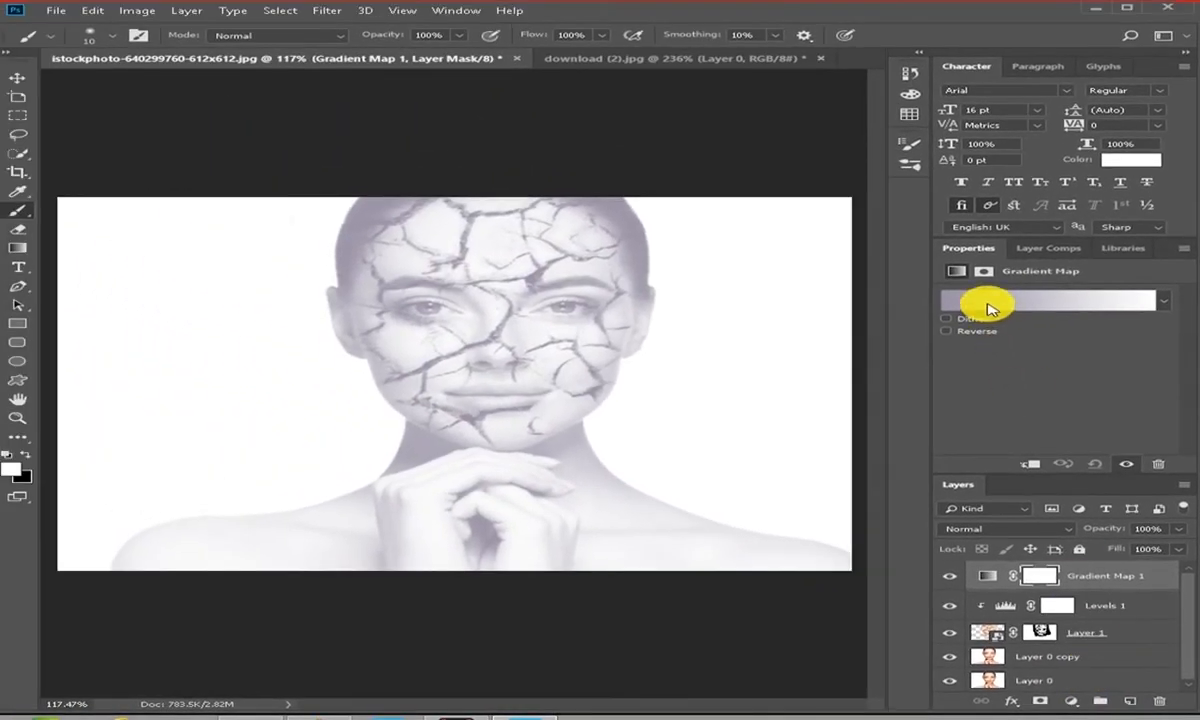
Step: Apply the Violet, Orange preset gradient to the Gradient Map
{"action": "left_click", "coordinate": [987, 307]}
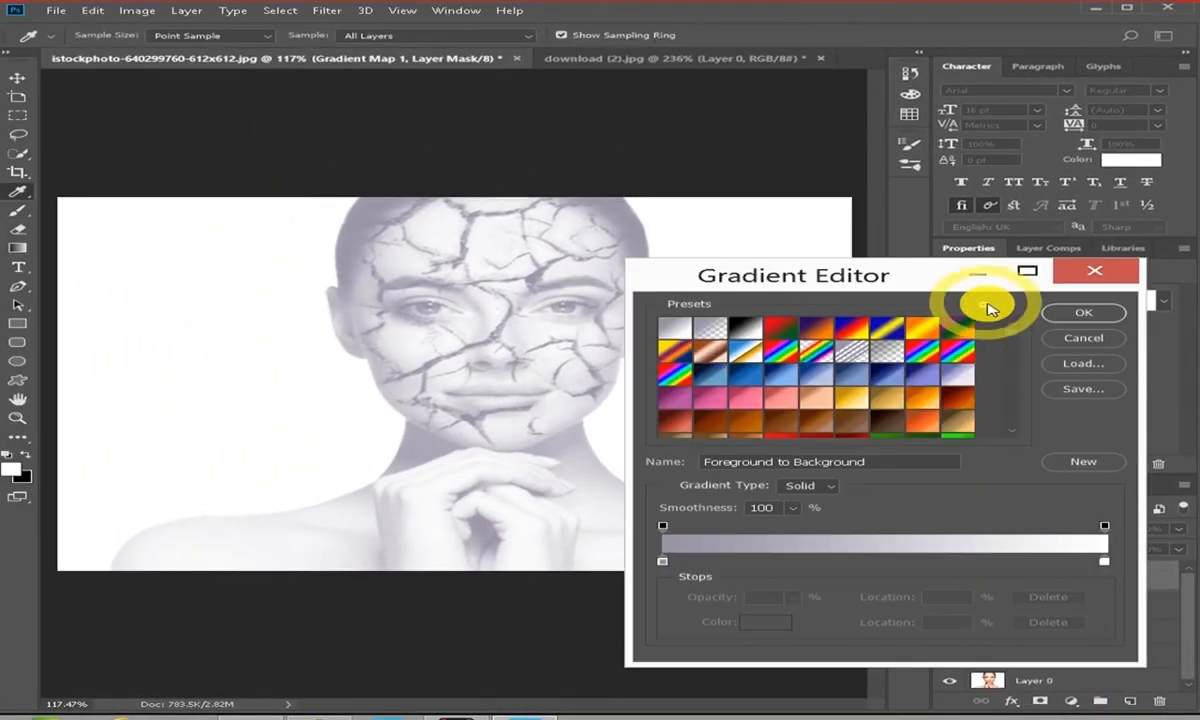
{"action": "left_click", "coordinate": [815, 333]}
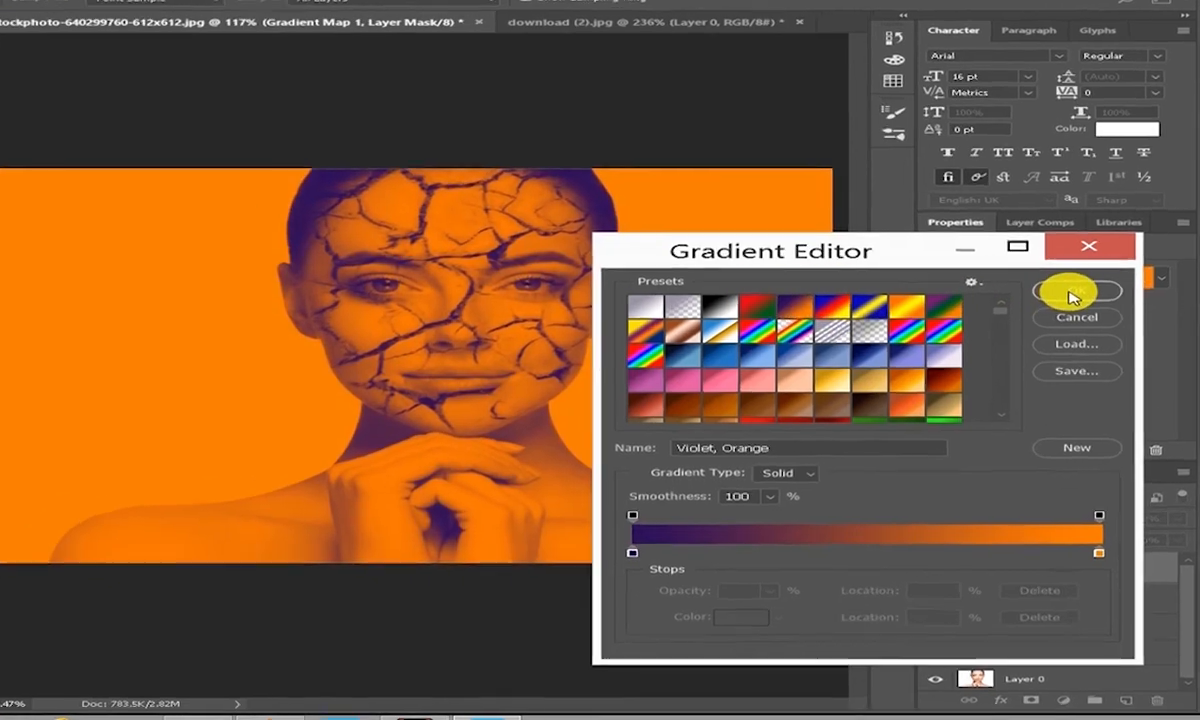
{"action": "left_click", "coordinate": [1074, 292]}
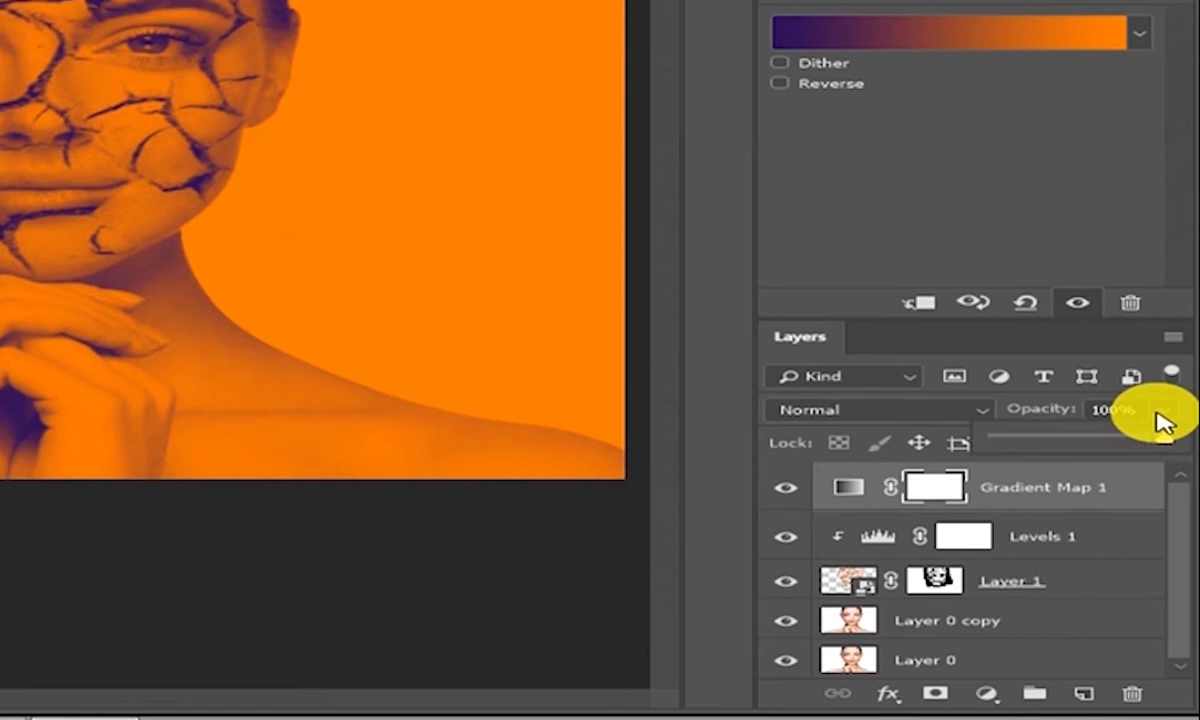
Step: Lower the Gradient Map layer's opacity to 17% and check the tinted portrait
{"action": "left_click_drag", "start_coordinate": [1163, 410], "coordinate": [1025, 443]}
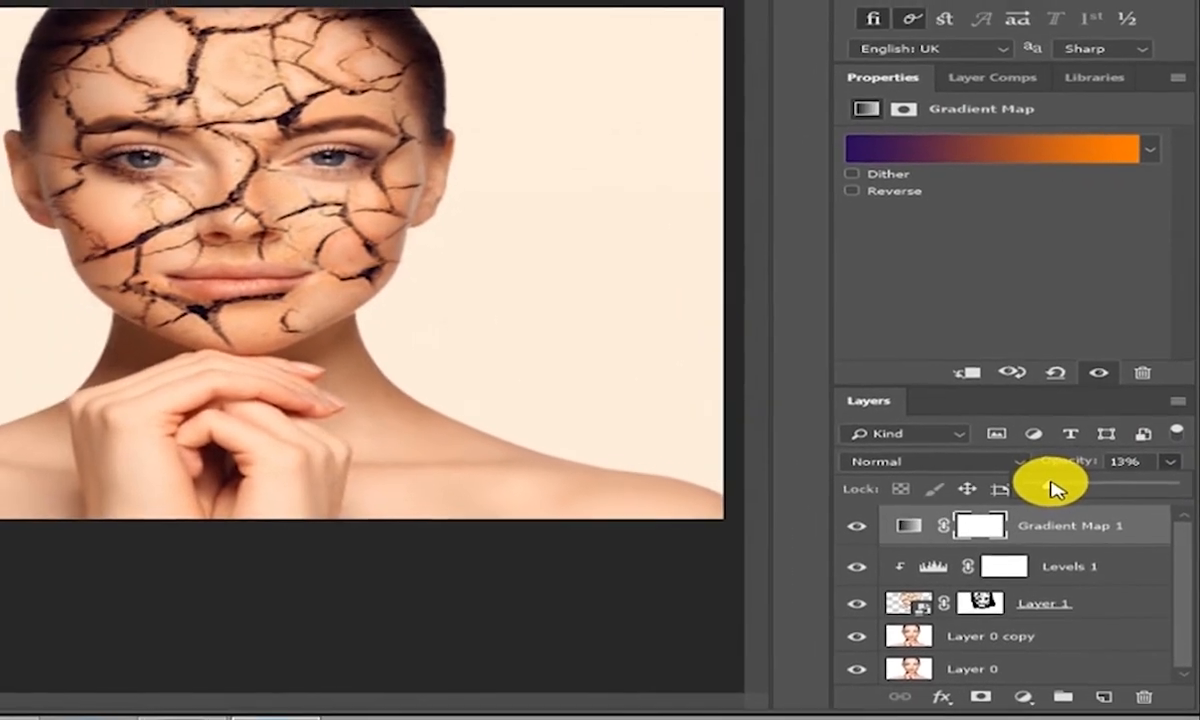
{"action": "left_click_drag", "start_coordinate": [1051, 484], "coordinate": [1057, 485]}
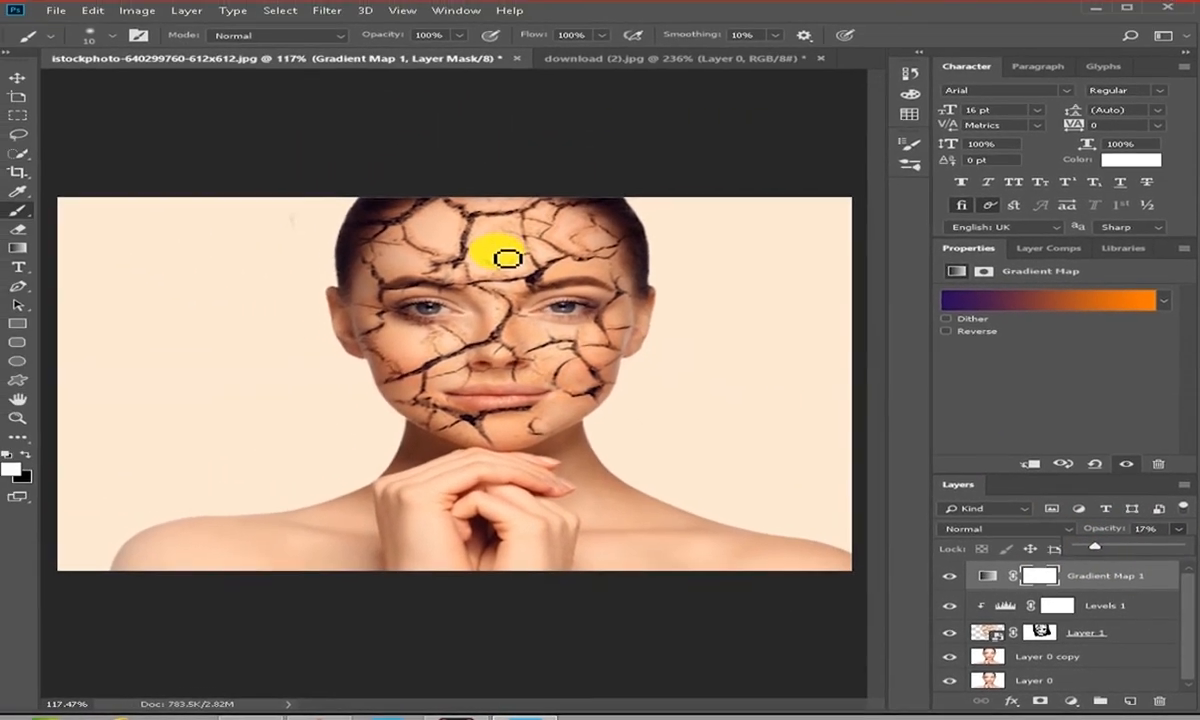
{"action": "scroll", "coordinate": [454, 224], "scroll_direction": "up", "scroll_amount": 9}
{"action": "scroll", "coordinate": [530, 245], "scroll_direction": "down", "scroll_amount": 9}
{"action": "scroll", "coordinate": [593, 300], "scroll_direction": "up", "scroll_amount": 2}
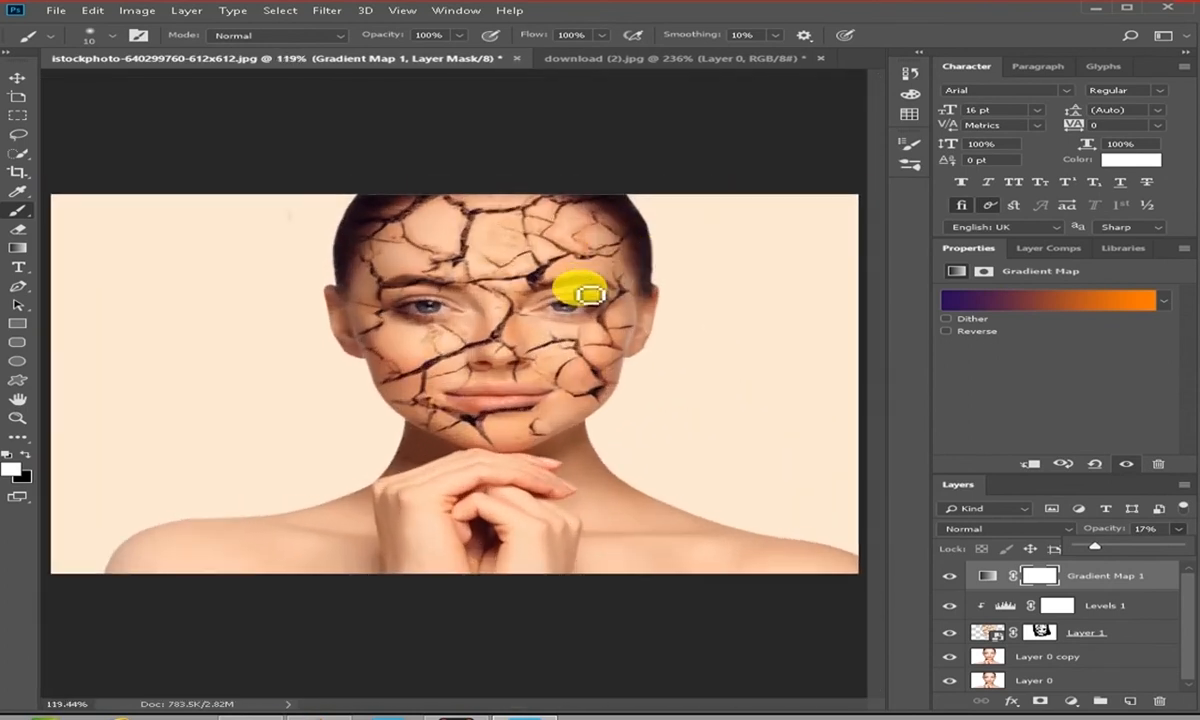
{"action": "scroll", "coordinate": [842, 483], "scroll_direction": "down", "scroll_amount": 2}
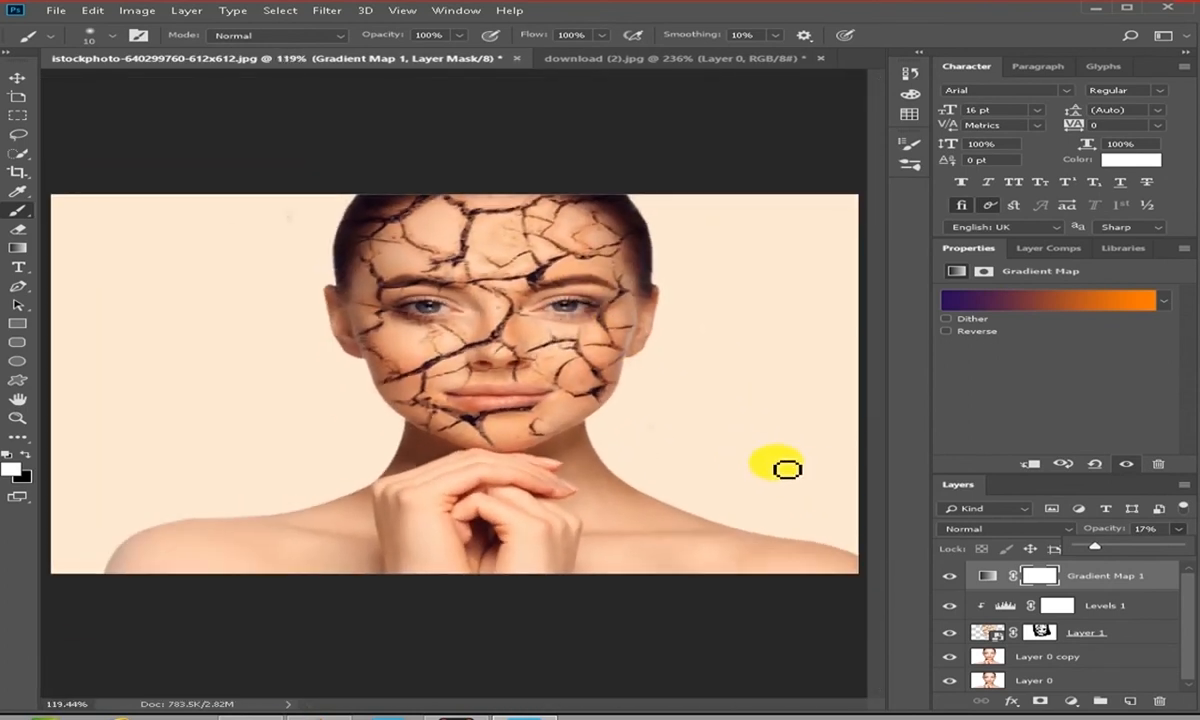